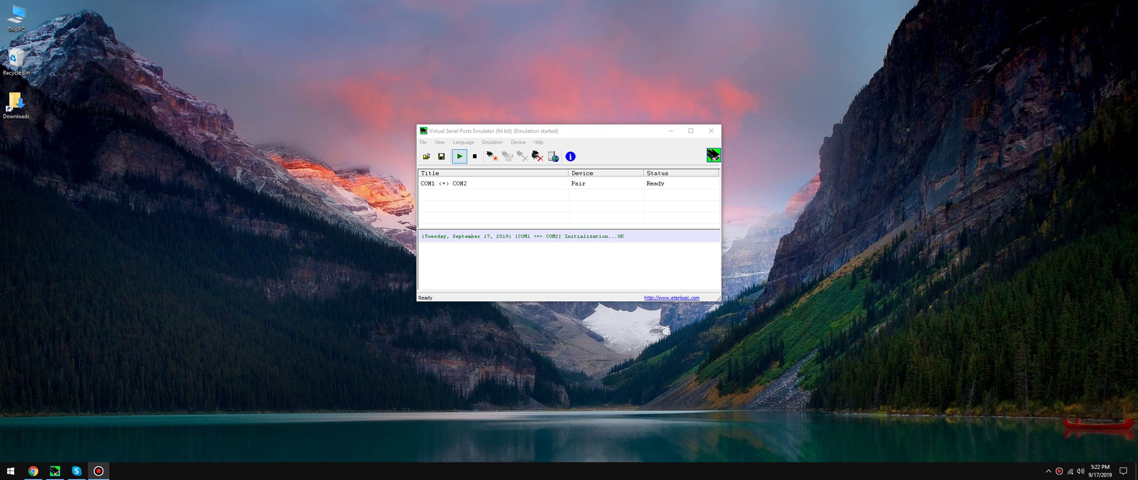
Step: Place the weather fax and SDRuno shortcuts side by side on the desktop and select the COM1–COM2 pair in the emulator
{"action": "left_click_drag", "start_coordinate": [154, 115], "coordinate": [347, 209]}
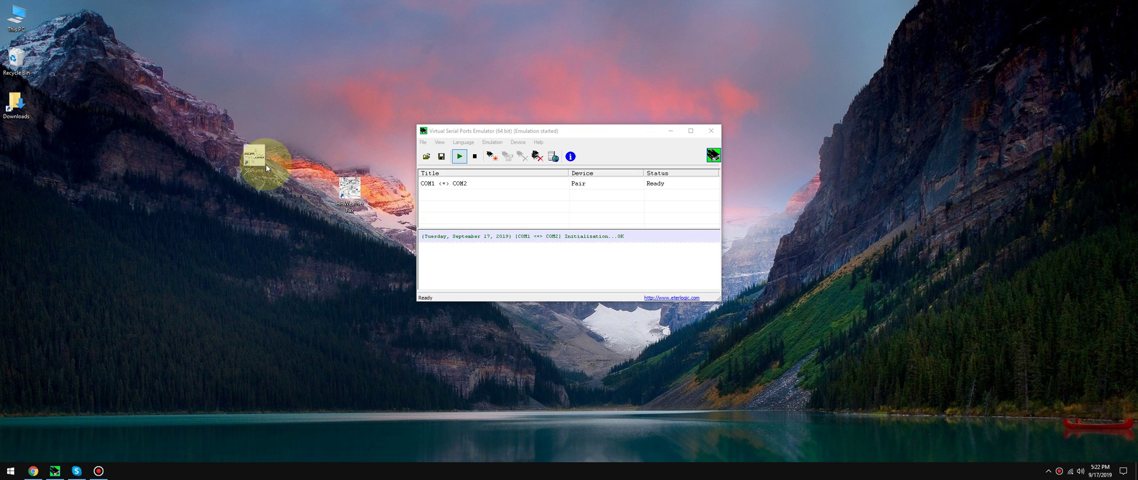
{"action": "left_click_drag", "start_coordinate": [265, 165], "coordinate": [315, 186]}
{"action": "left_click_drag", "start_coordinate": [509, 132], "coordinate": [613, 149]}
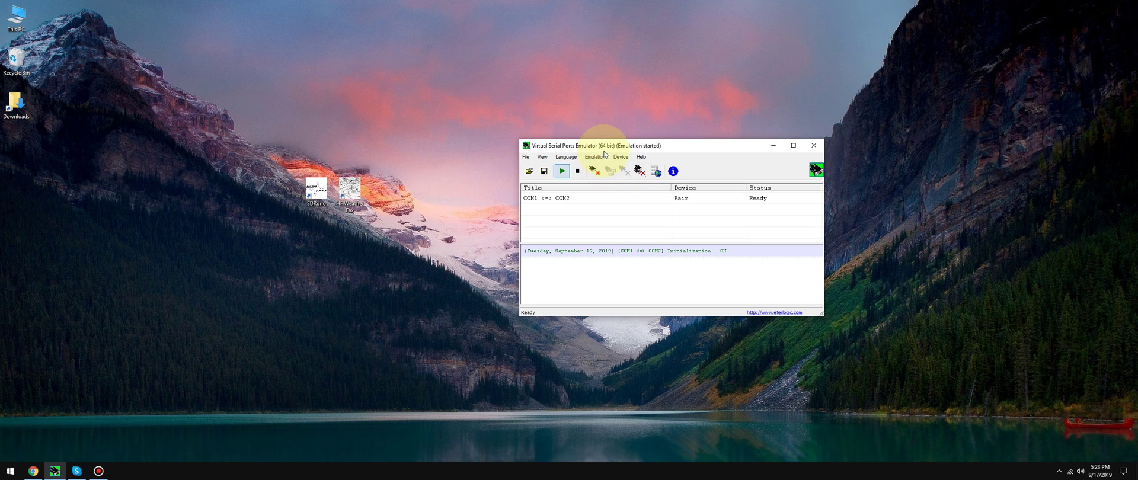
{"action": "left_click", "coordinate": [535, 199]}
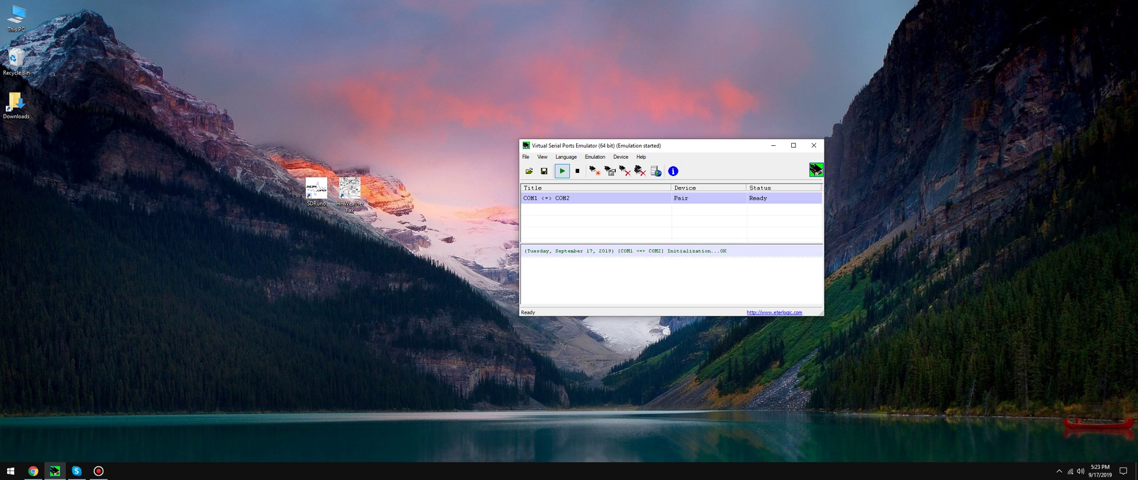
Step: Place the UnoUDP shortcut beside the others and open the README from its file location, closing the folder and properties windows
{"action": "left_click_drag", "start_coordinate": [189, 82], "coordinate": [381, 192]}
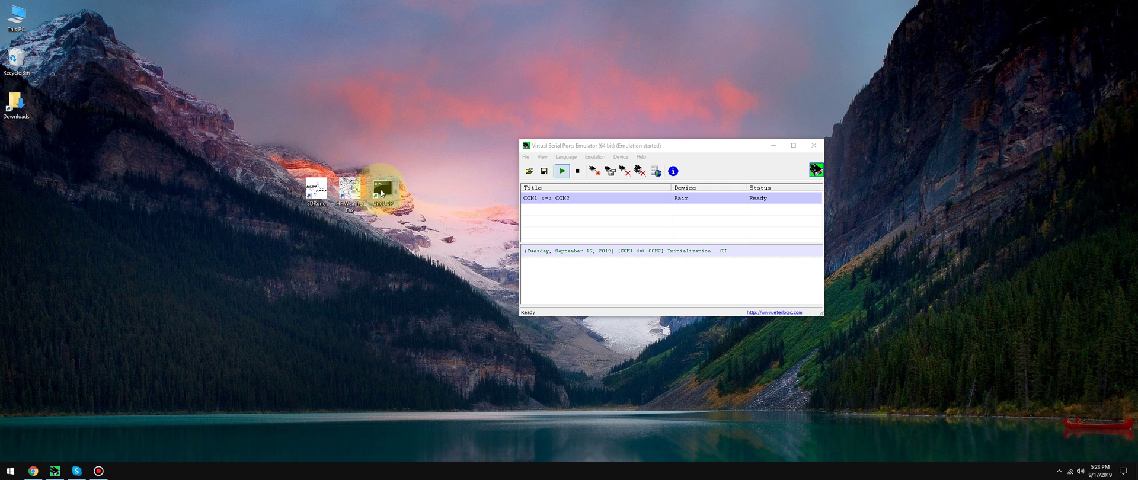
{"action": "right_click", "coordinate": [377, 185]}
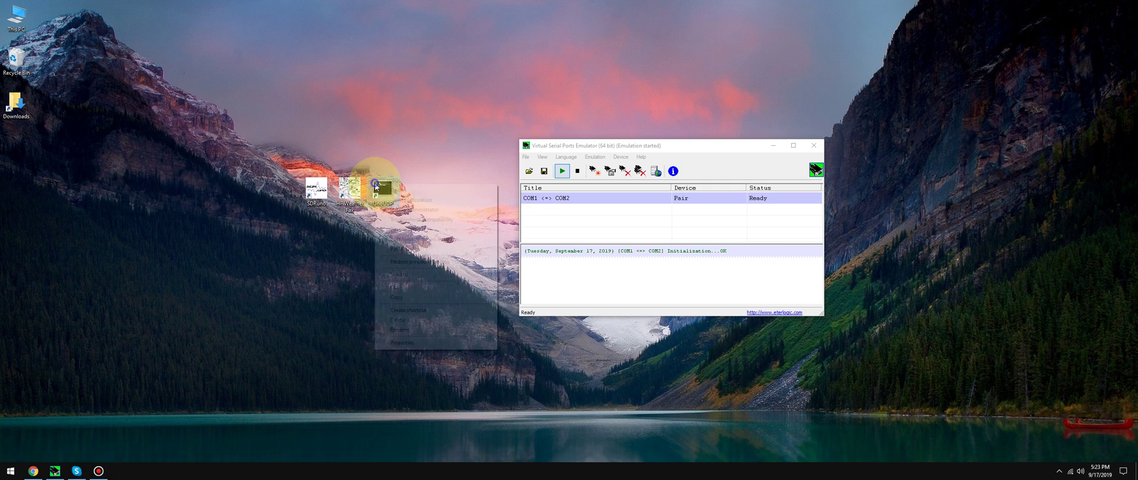
{"action": "left_click", "coordinate": [401, 343]}
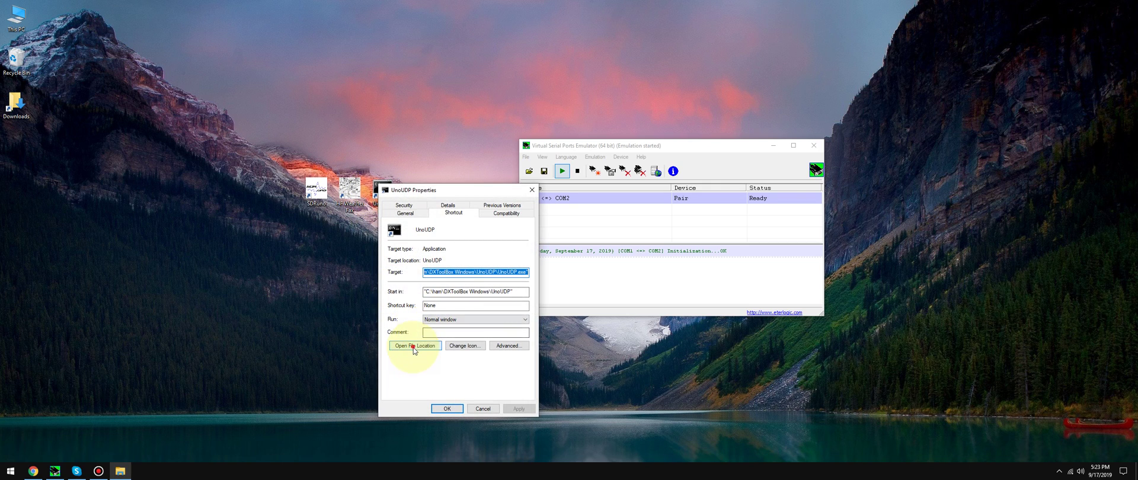
{"action": "left_click", "coordinate": [426, 332]}
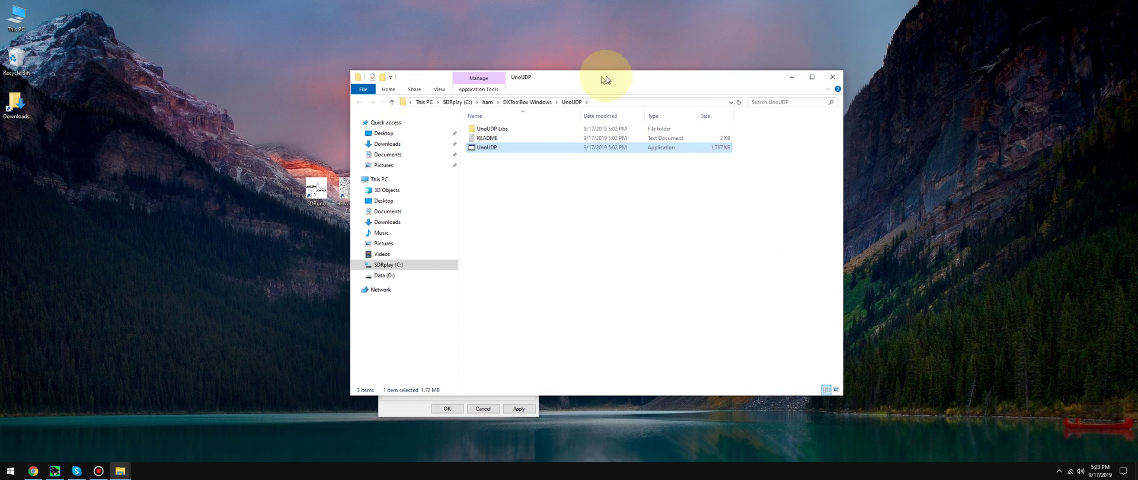
{"action": "double_click", "coordinate": [492, 138]}
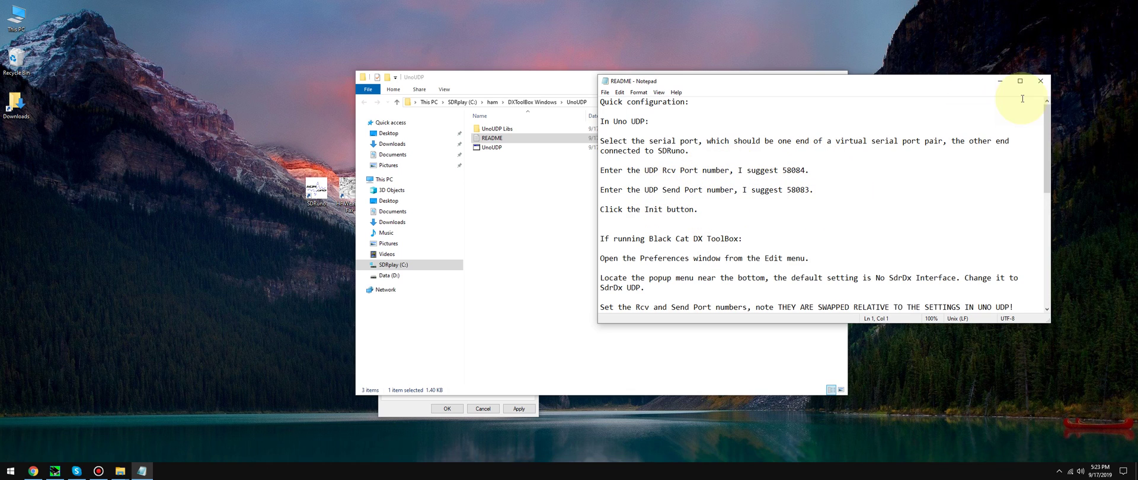
{"action": "left_click", "coordinate": [477, 89]}
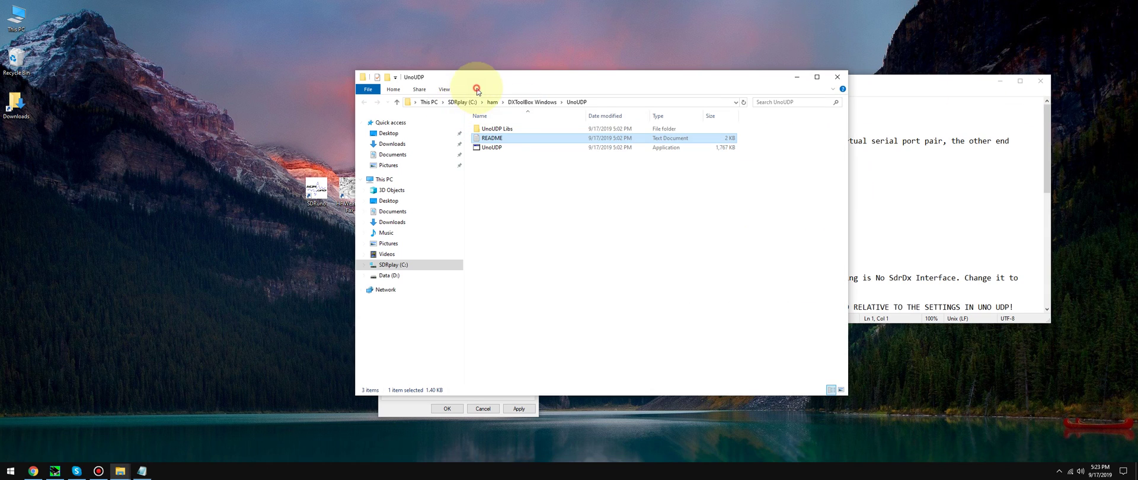
{"action": "left_click", "coordinate": [835, 78]}
{"action": "left_click", "coordinate": [532, 189]}
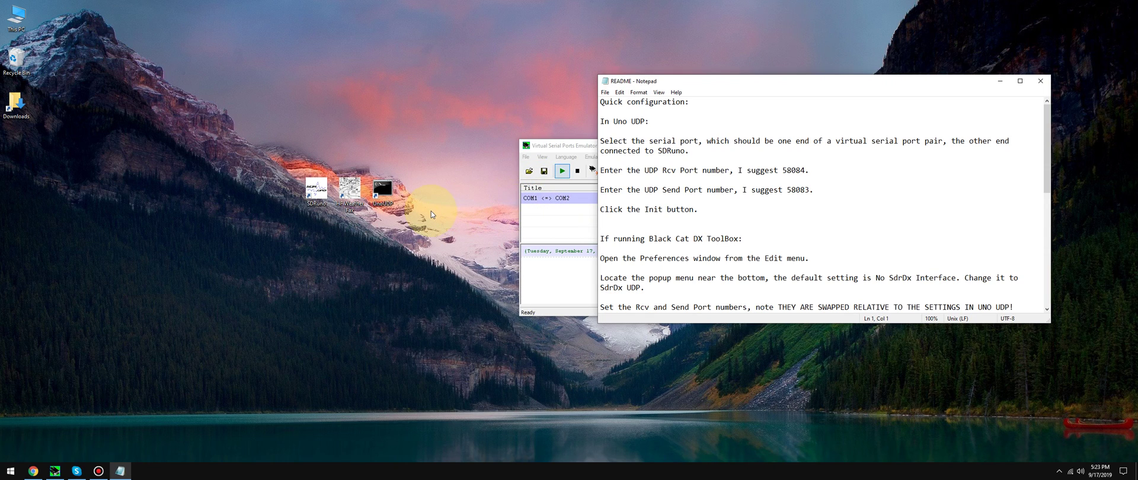
Step: Launch UnoUDP and position its window below the README's port instructions to check the receive and send ports
{"action": "double_click", "coordinate": [390, 194]}
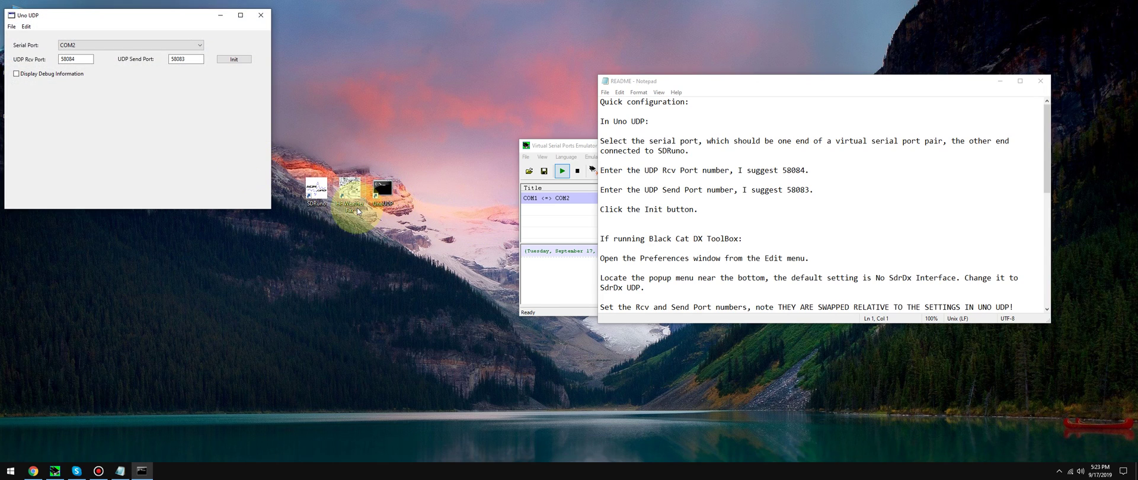
{"action": "left_click_drag", "start_coordinate": [83, 16], "coordinate": [502, 66]}
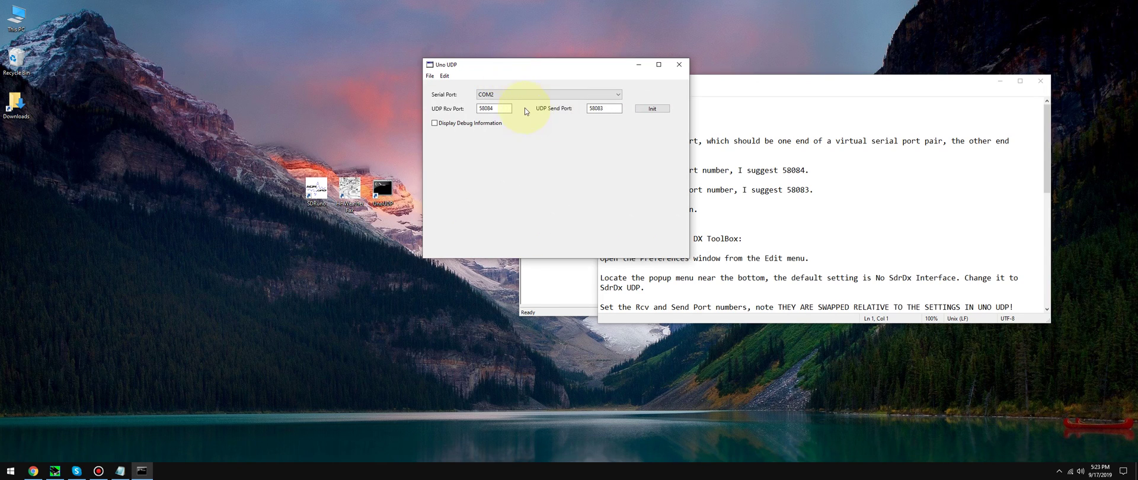
{"action": "left_click", "coordinate": [491, 109]}
{"action": "left_click", "coordinate": [601, 110]}
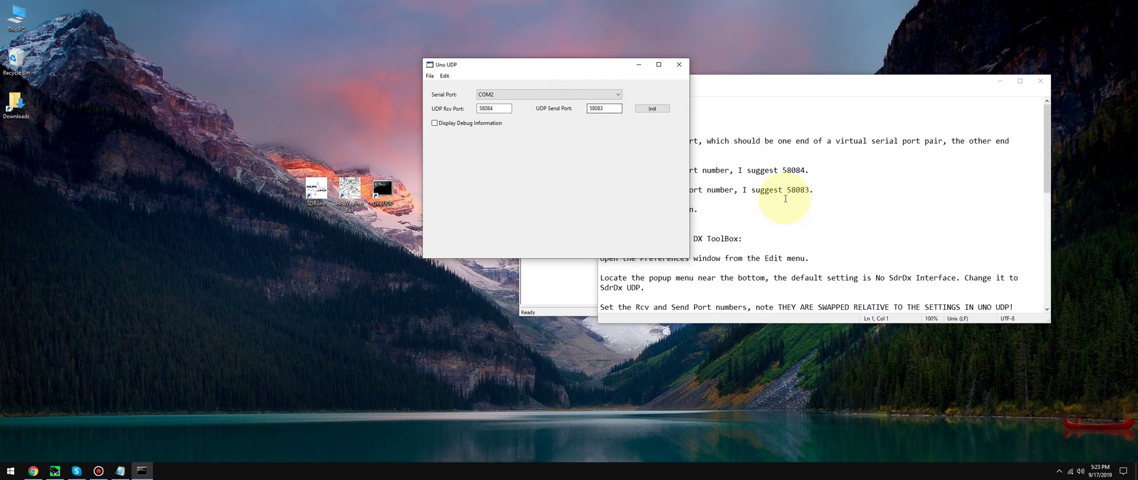
{"action": "left_click_drag", "start_coordinate": [542, 66], "coordinate": [768, 236]}
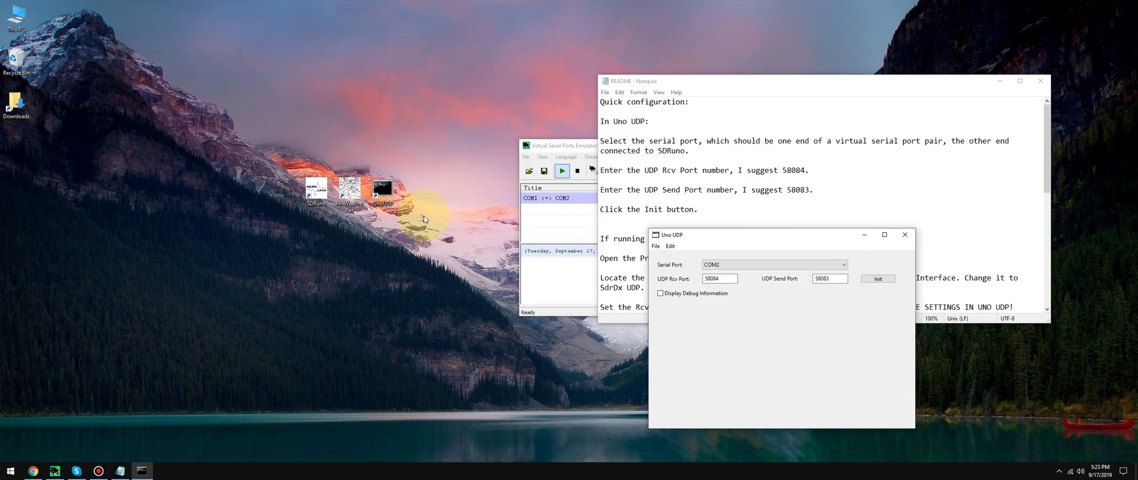
Step: Launch Black Cat HF Weather Fax and compare the UDP send and receive ports in its preferences with those in Uno UDP
{"action": "double_click", "coordinate": [353, 197]}
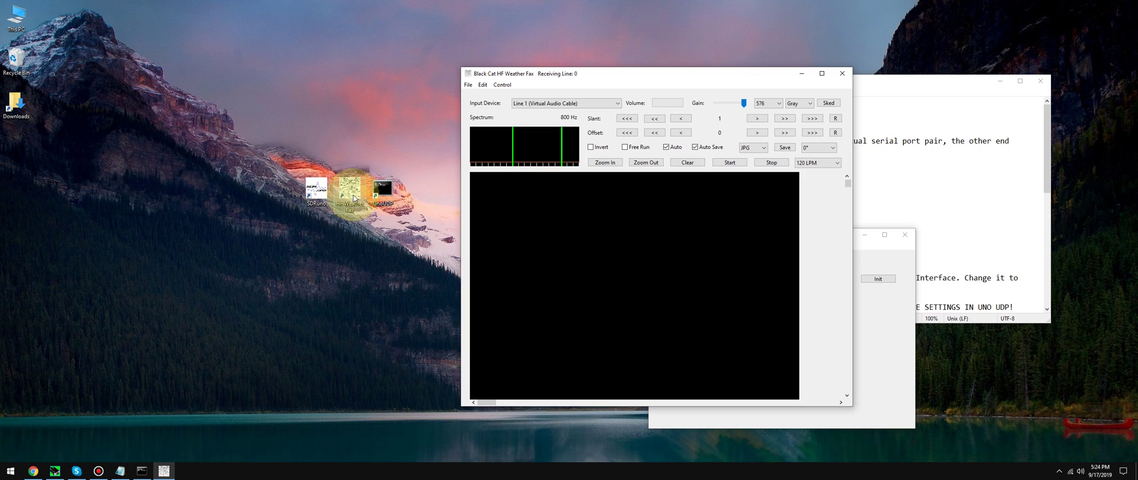
{"action": "left_click_drag", "start_coordinate": [570, 77], "coordinate": [352, 89]}
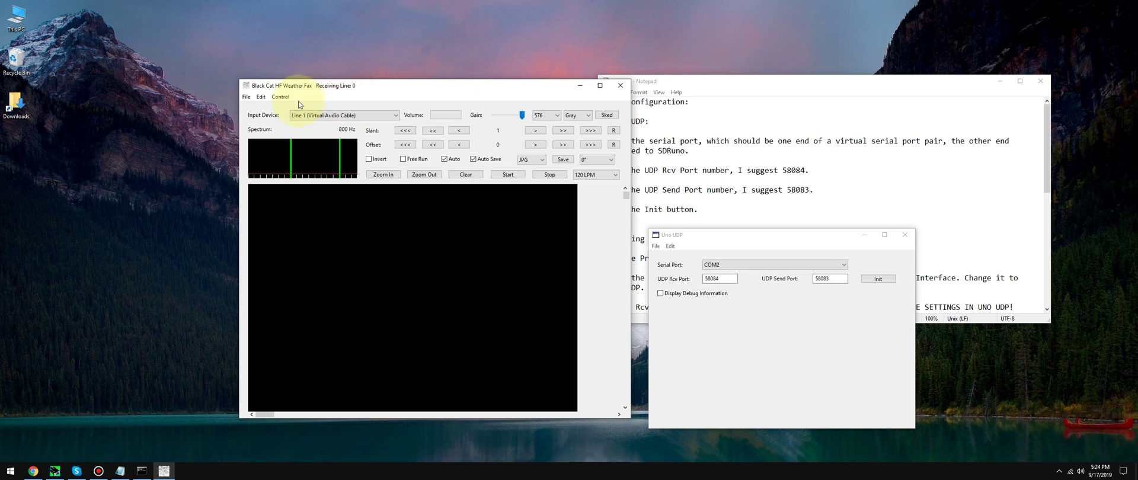
{"action": "left_click", "coordinate": [246, 98]}
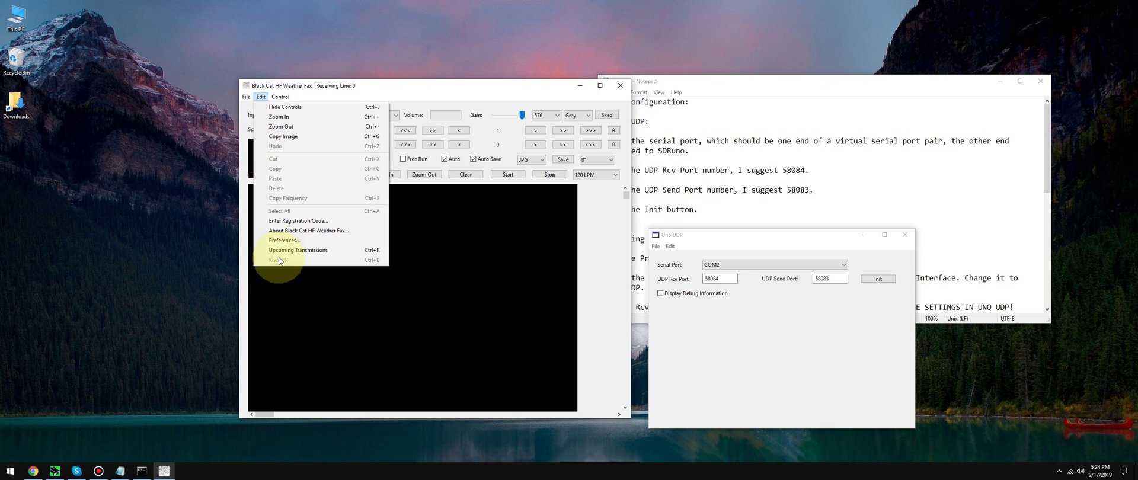
{"action": "left_click", "coordinate": [279, 242]}
{"action": "left_click_drag", "start_coordinate": [335, 111], "coordinate": [744, 307]}
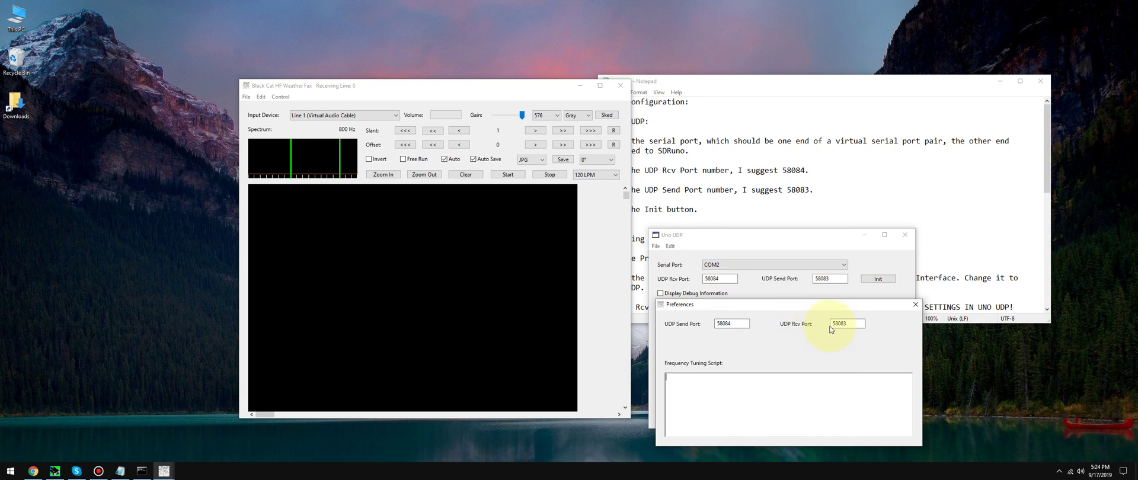
{"action": "left_click_drag", "start_coordinate": [780, 305], "coordinate": [293, 231]}
{"action": "left_click", "coordinate": [428, 230]}
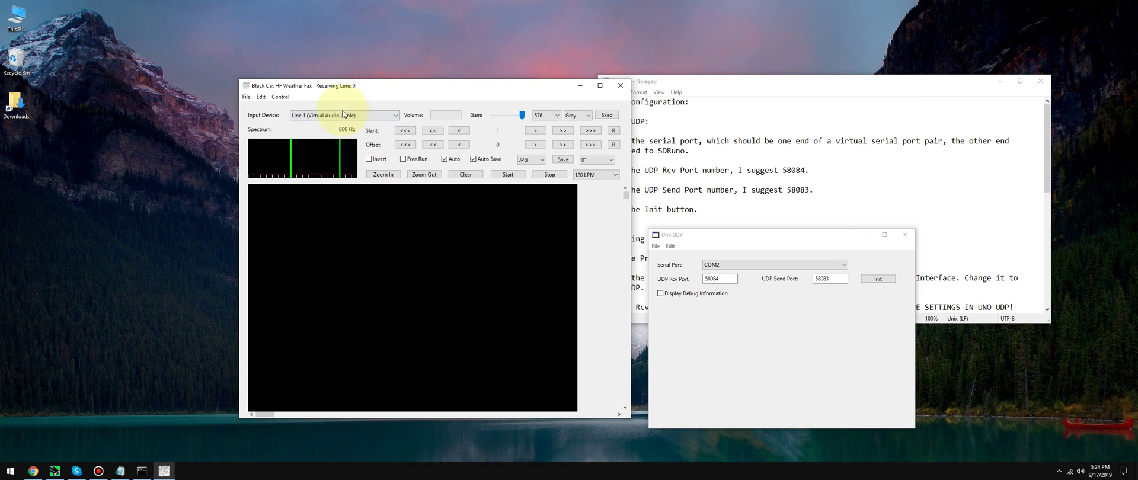
Step: Close the README and launch SDRuno, moving the weather fax window clear of the desktop shortcuts
{"action": "left_click", "coordinate": [1040, 80]}
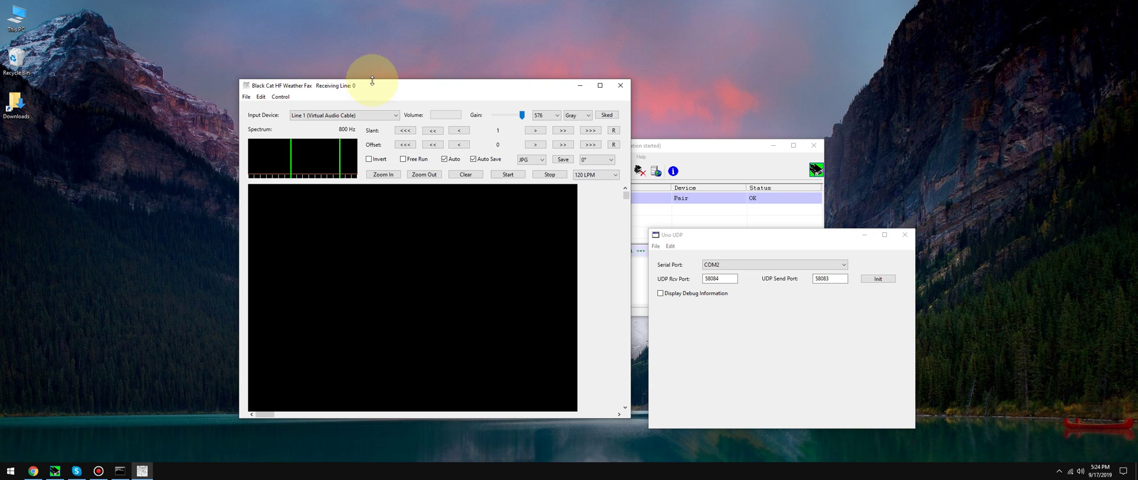
{"action": "left_click_drag", "start_coordinate": [370, 85], "coordinate": [535, 82]}
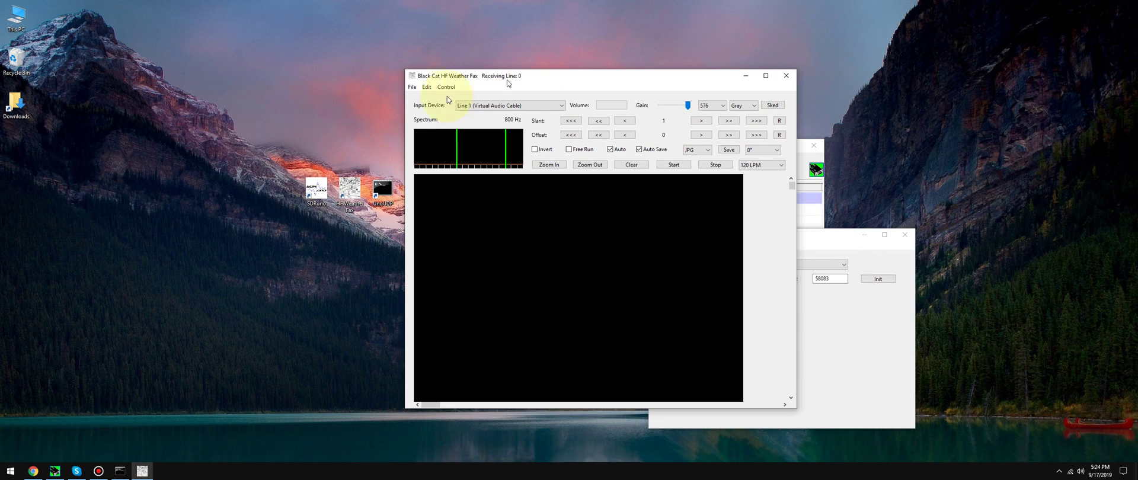
{"action": "double_click", "coordinate": [311, 186]}
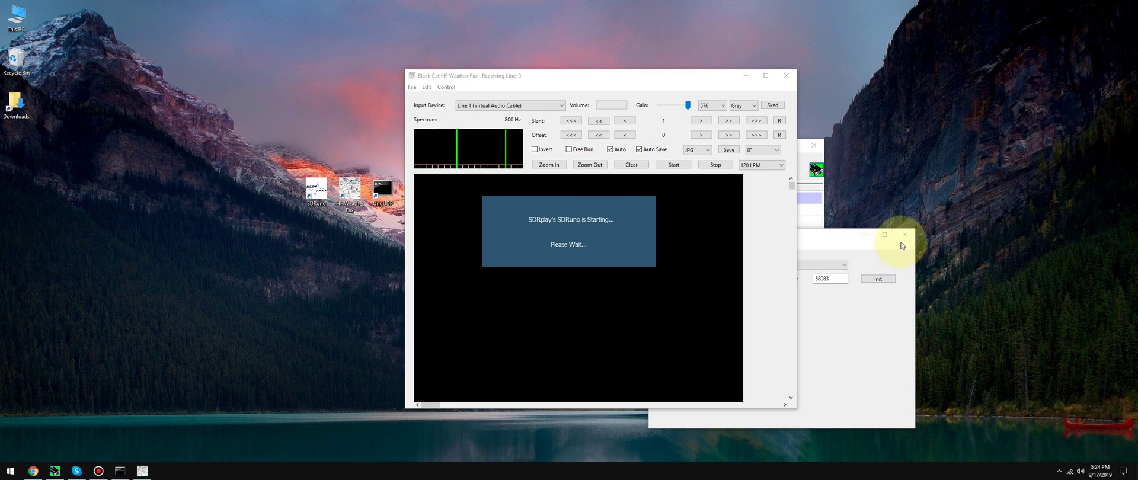
Step: Minimize the Uno UDP and Virtual Serial Ports Emulator windows to clear the view of SDRuno
{"action": "left_click", "coordinate": [841, 240]}
{"action": "left_click", "coordinate": [864, 236]}
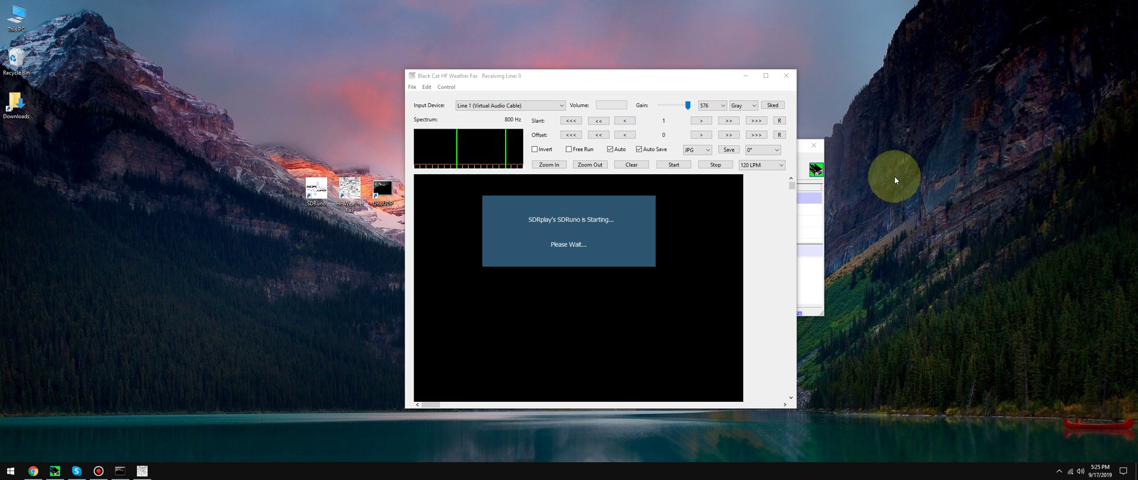
{"action": "left_click", "coordinate": [824, 184]}
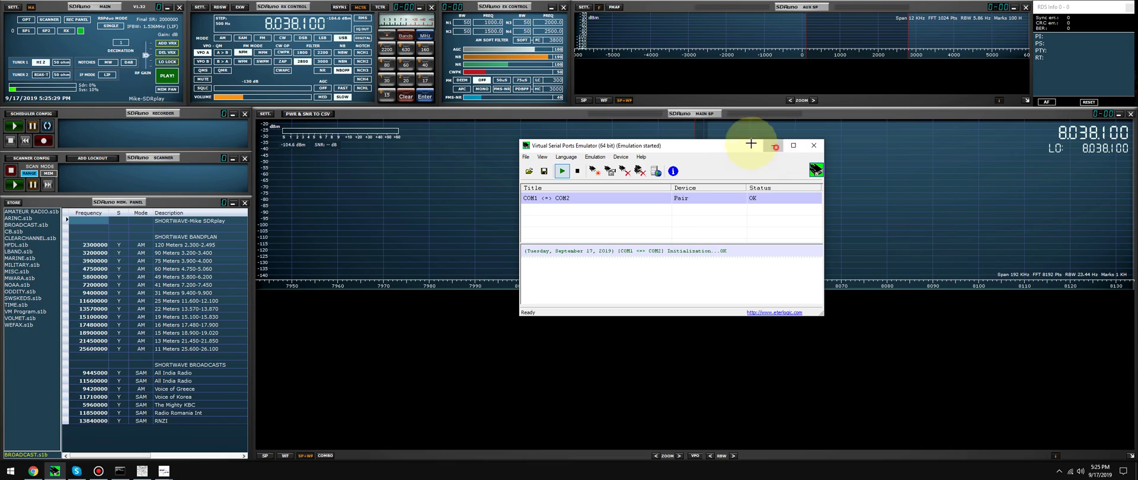
{"action": "left_click", "coordinate": [772, 145]}
Step: Compare the COM device and baud rate in SDRuno's receiver CAT settings with the serial port selected in Uno UDP
{"action": "left_click", "coordinate": [200, 7]}
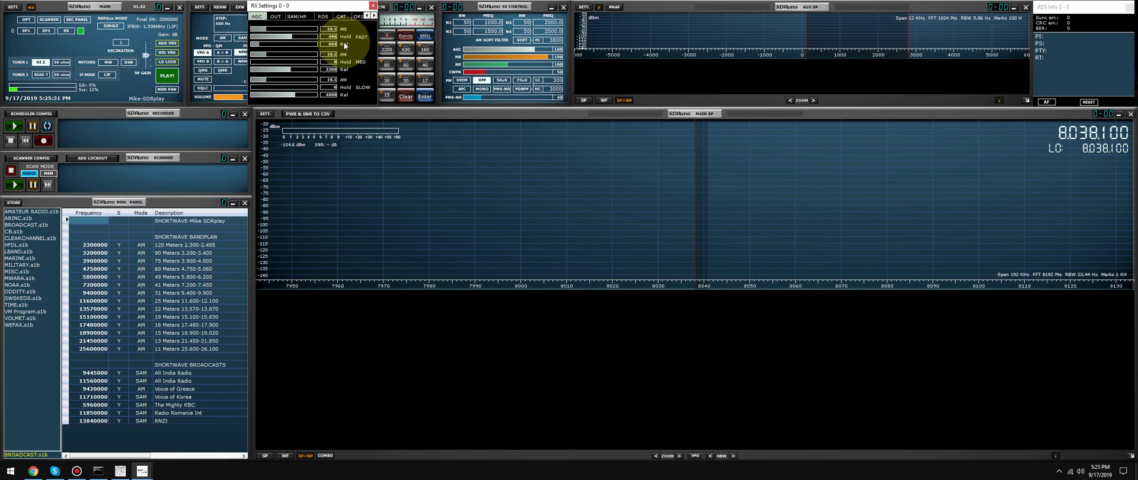
{"action": "left_click_drag", "start_coordinate": [308, 7], "coordinate": [515, 179]}
{"action": "left_click", "coordinate": [547, 188]}
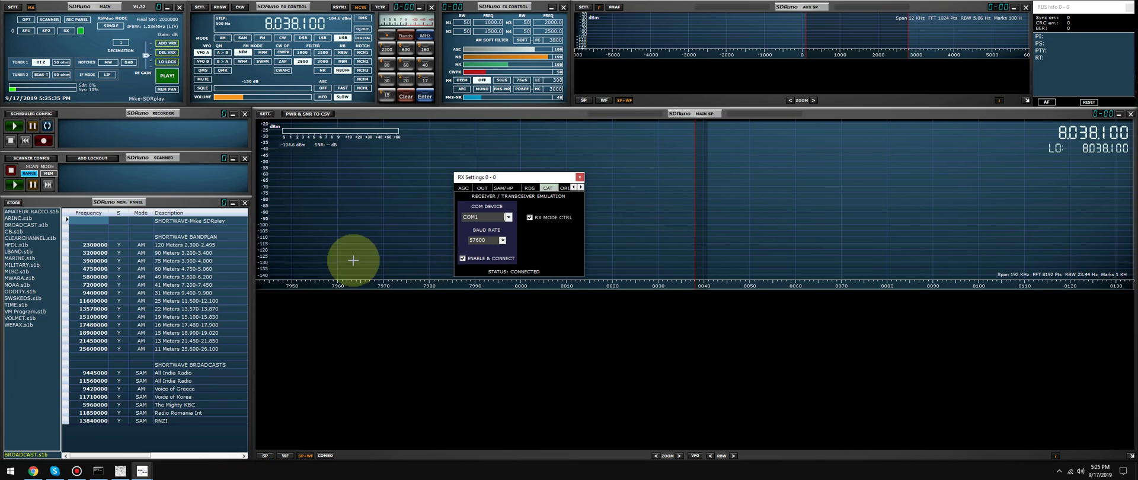
{"action": "left_click", "coordinate": [98, 471]}
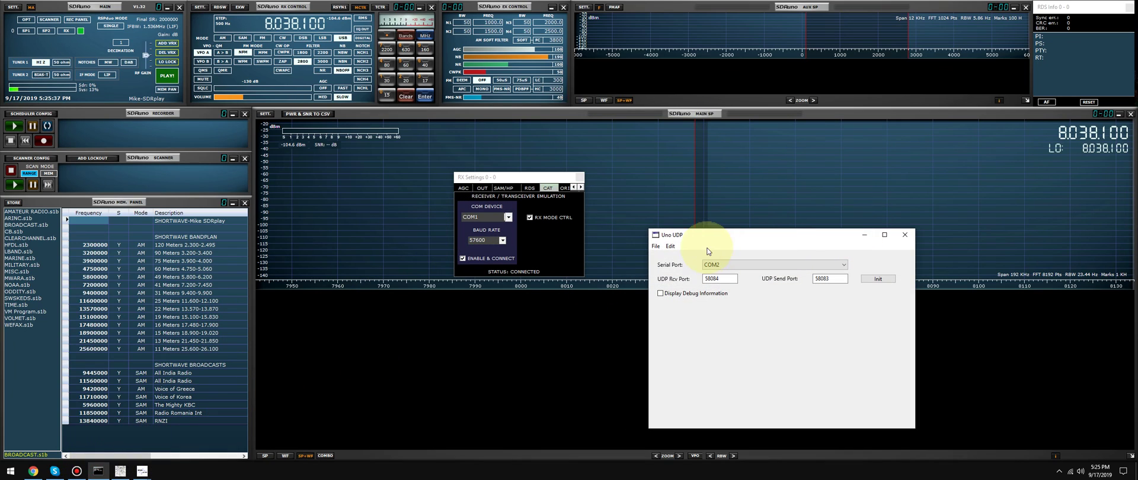
{"action": "left_click", "coordinate": [865, 239]}
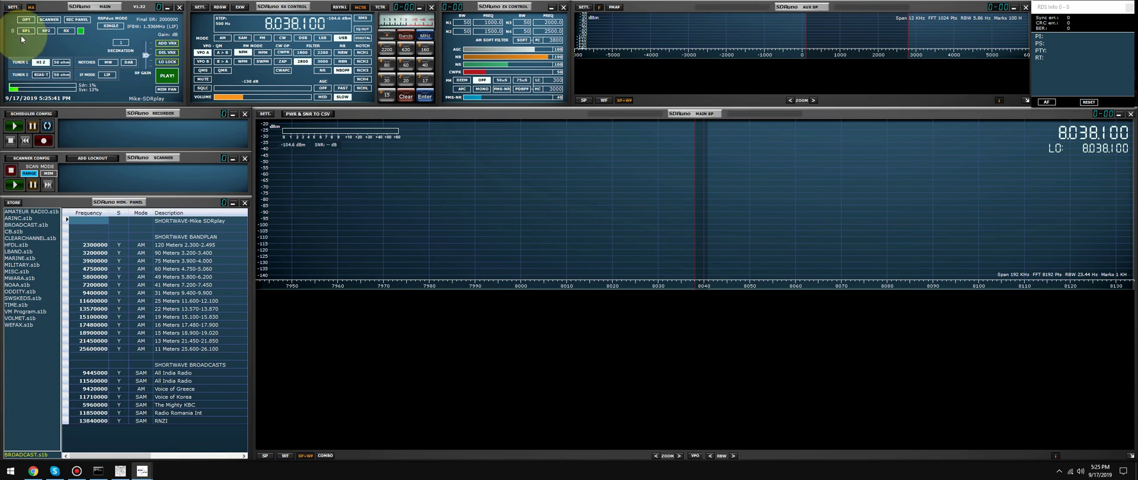
Step: View the input options in SDRuno's main settings and close all settings windows
{"action": "left_click", "coordinate": [13, 7]}
{"action": "left_click", "coordinate": [578, 176]}
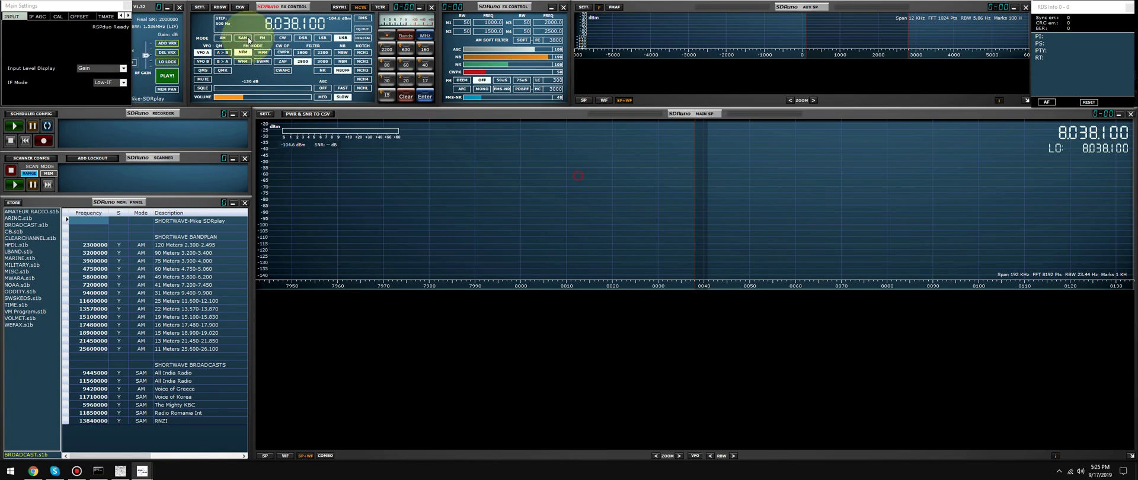
{"action": "left_click", "coordinate": [125, 5]}
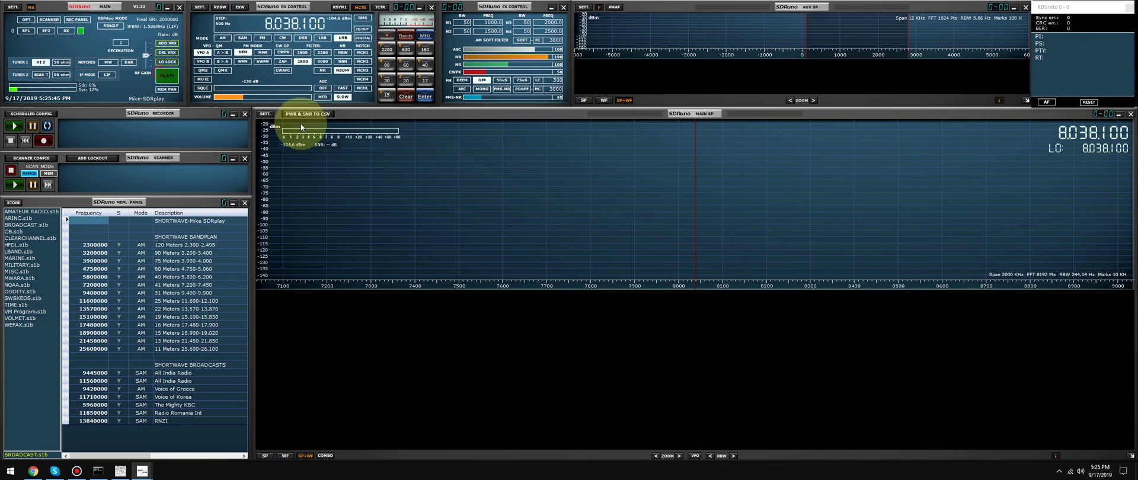
Step: Start reception tuned to 7672.5 kHz and set the USB filter width to 3000
{"action": "left_click", "coordinate": [535, 203]}
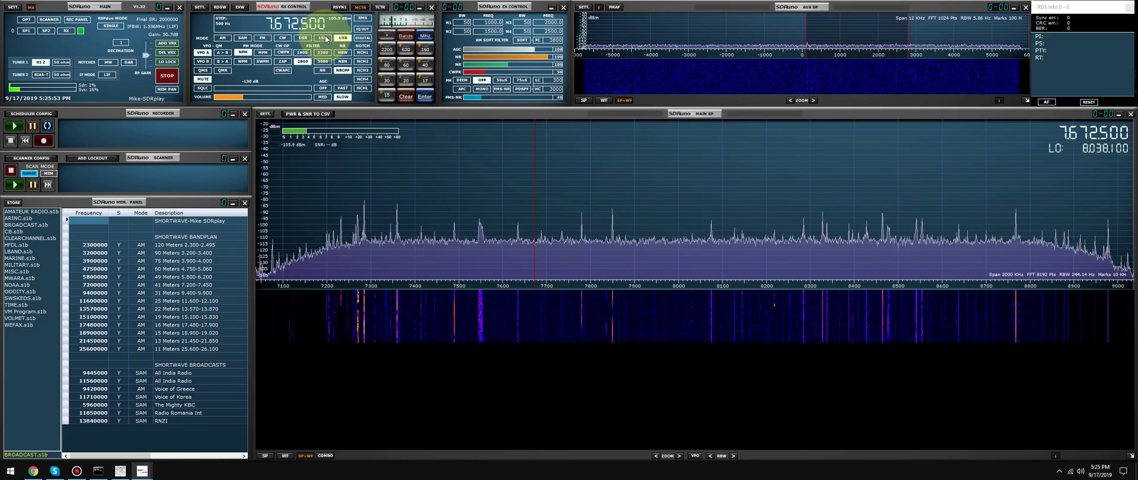
{"action": "left_click", "coordinate": [322, 38]}
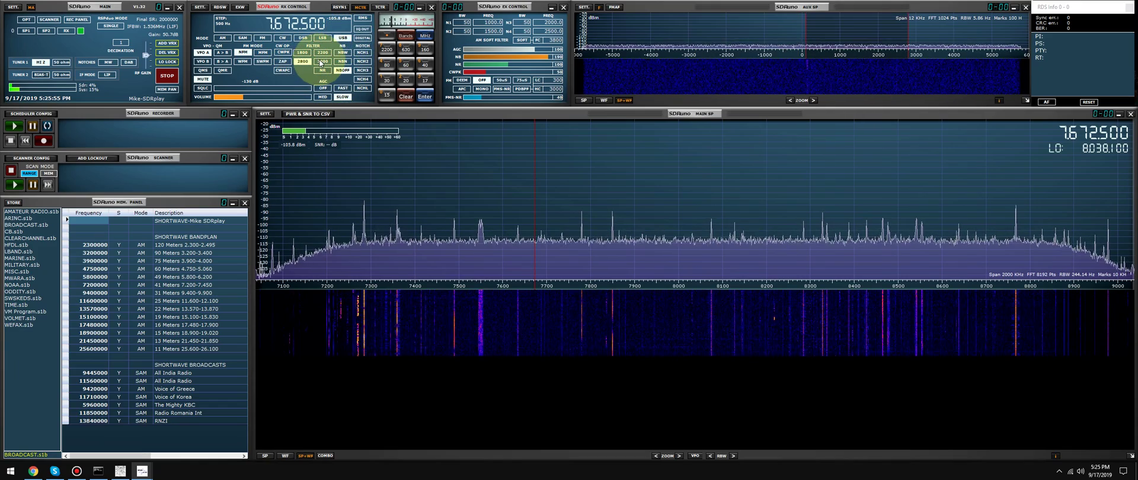
{"action": "left_click", "coordinate": [323, 61]}
{"action": "left_click", "coordinate": [308, 62]}
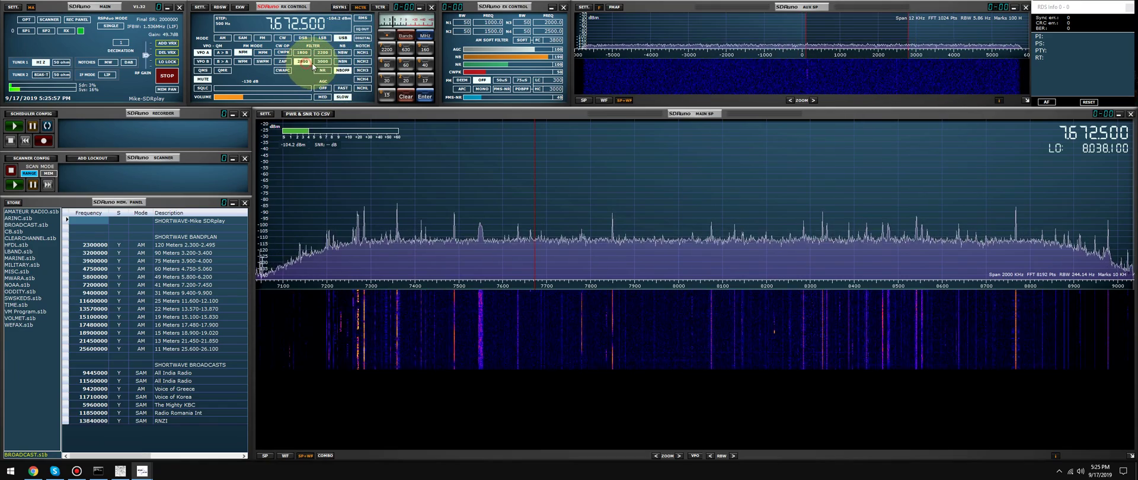
{"action": "left_click", "coordinate": [317, 62]}
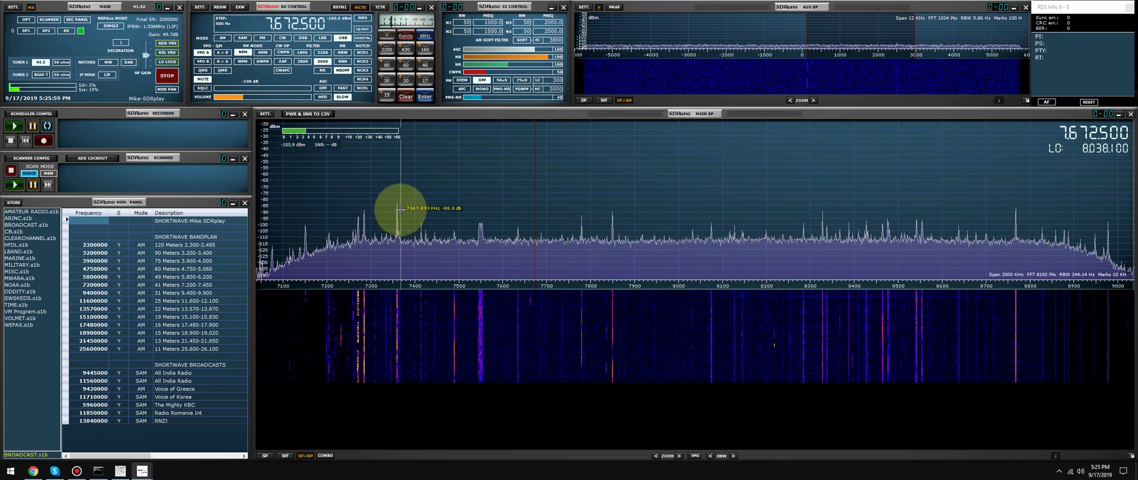
Step: Bring up Black Cat HF Weather Fax, open its fax transmission schedules and reposition both windows
{"action": "left_click", "coordinate": [120, 470]}
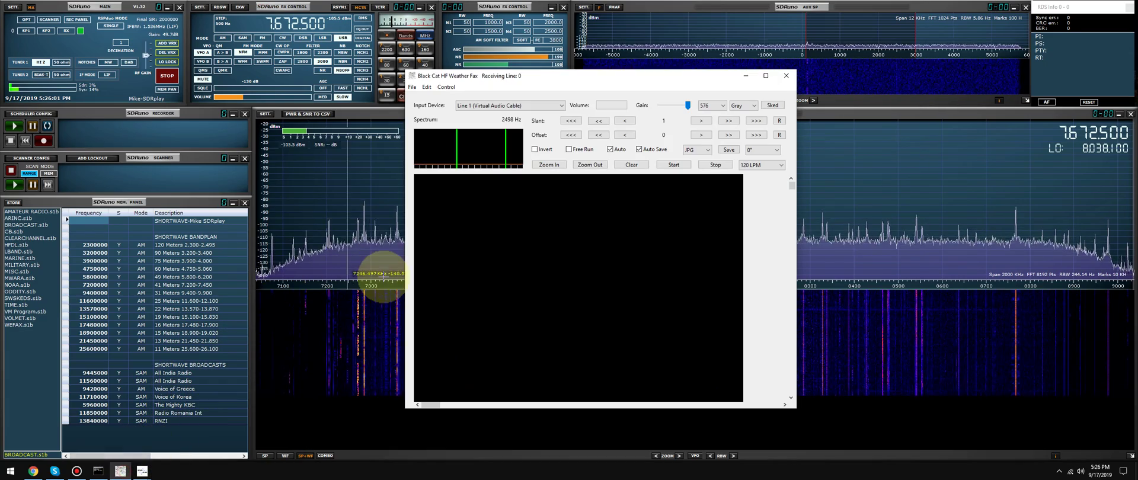
{"action": "left_click_drag", "start_coordinate": [460, 81], "coordinate": [595, 84]}
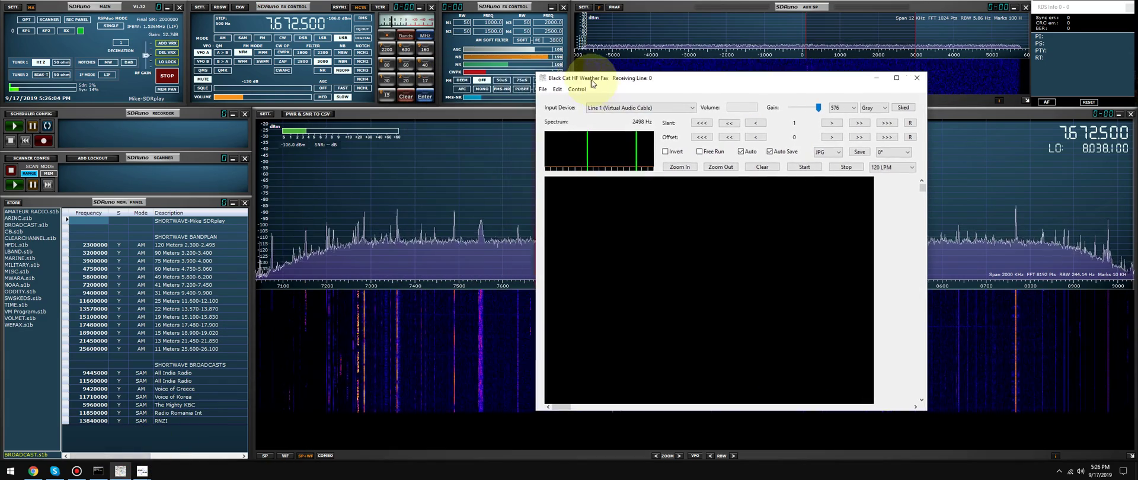
{"action": "left_click", "coordinate": [907, 107]}
{"action": "left_click_drag", "start_coordinate": [643, 99], "coordinate": [730, 116]}
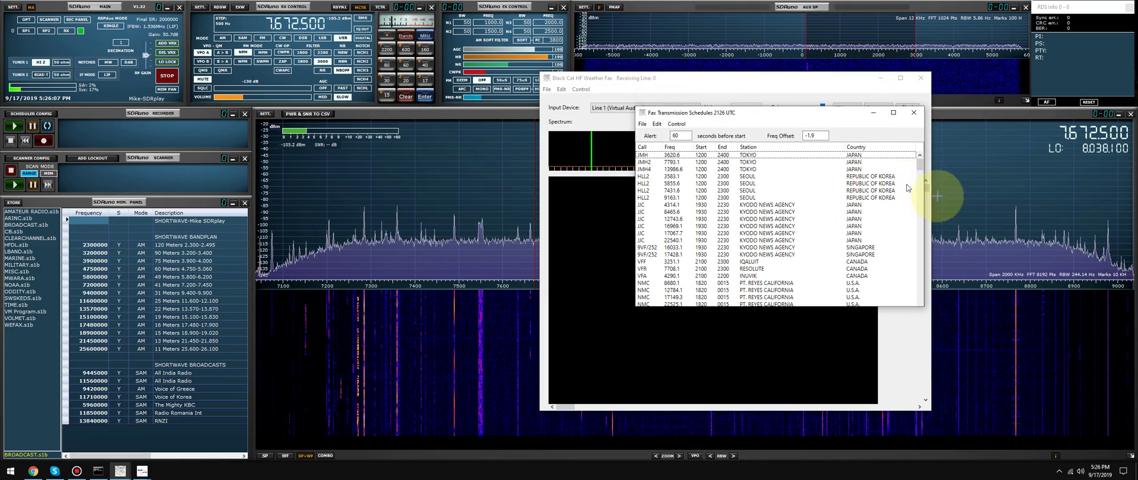
Step: Tune the receiver from the schedule to Kyodo News Agency on 8465.6 kHz and to Northwood on 8038.1 kHz
{"action": "double_click", "coordinate": [673, 212]}
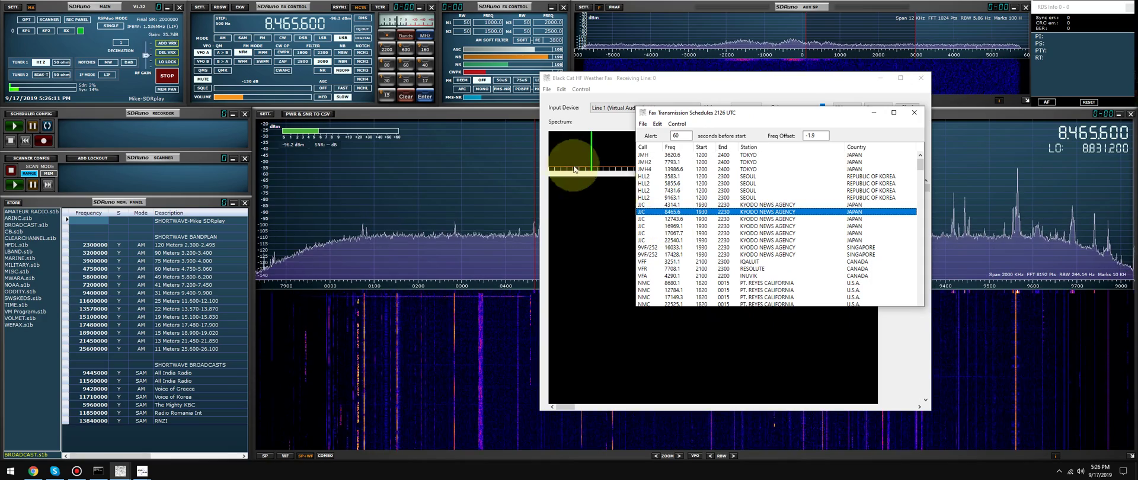
{"action": "scroll", "coordinate": [684, 260], "scroll_direction": "down", "scroll_amount": 6}
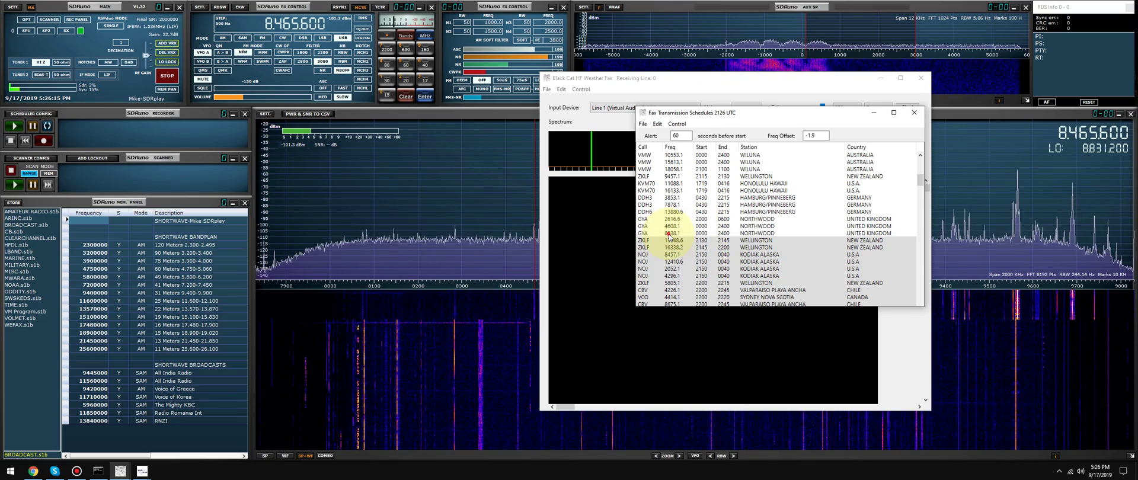
{"action": "double_click", "coordinate": [668, 234]}
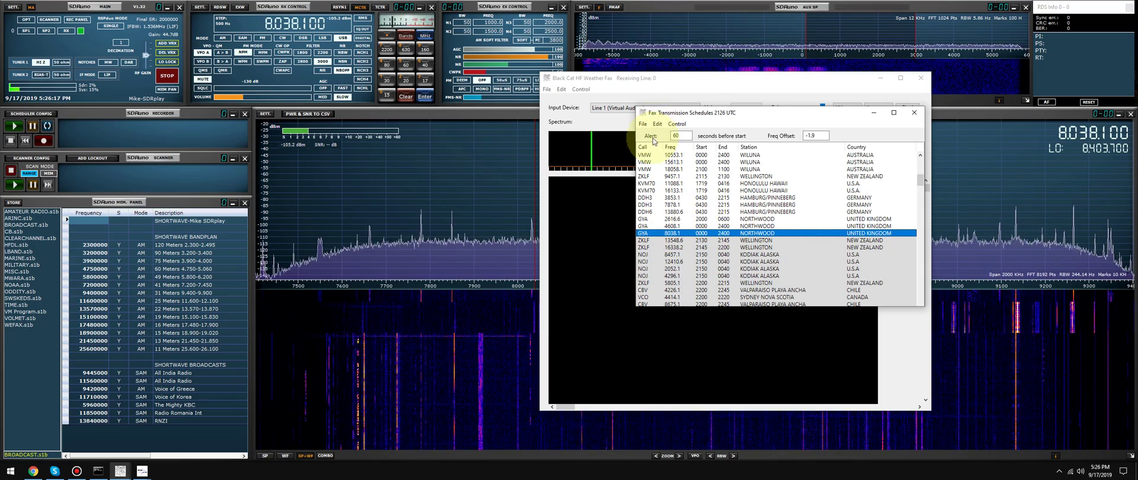
Step: Move the fax decoder window aside and zoom SDRuno's main spectrum to a 250 kHz span
{"action": "left_click_drag", "start_coordinate": [721, 81], "coordinate": [238, 93]}
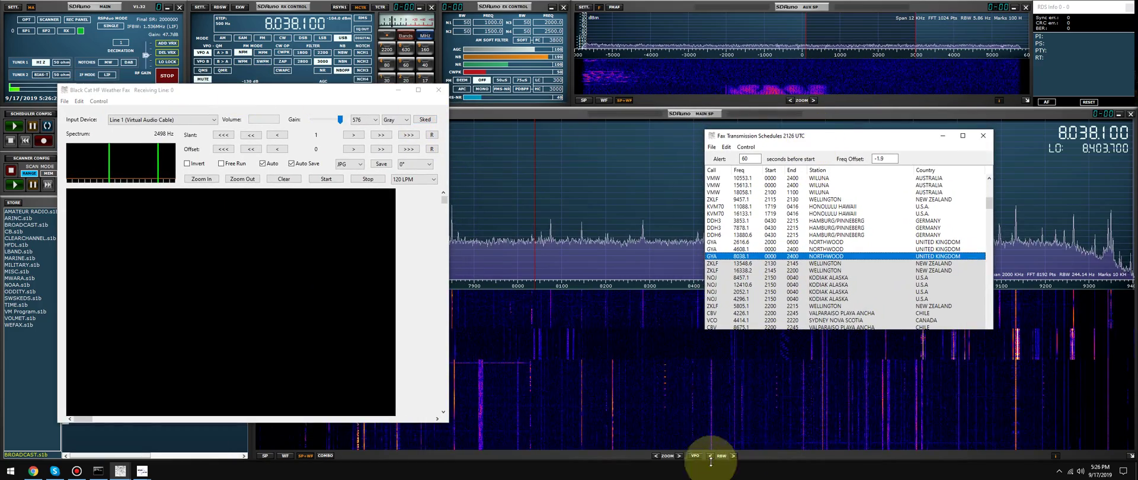
{"action": "left_click", "coordinate": [679, 456]}
{"action": "left_click", "coordinate": [679, 456]}
{"action": "left_click", "coordinate": [679, 457]}
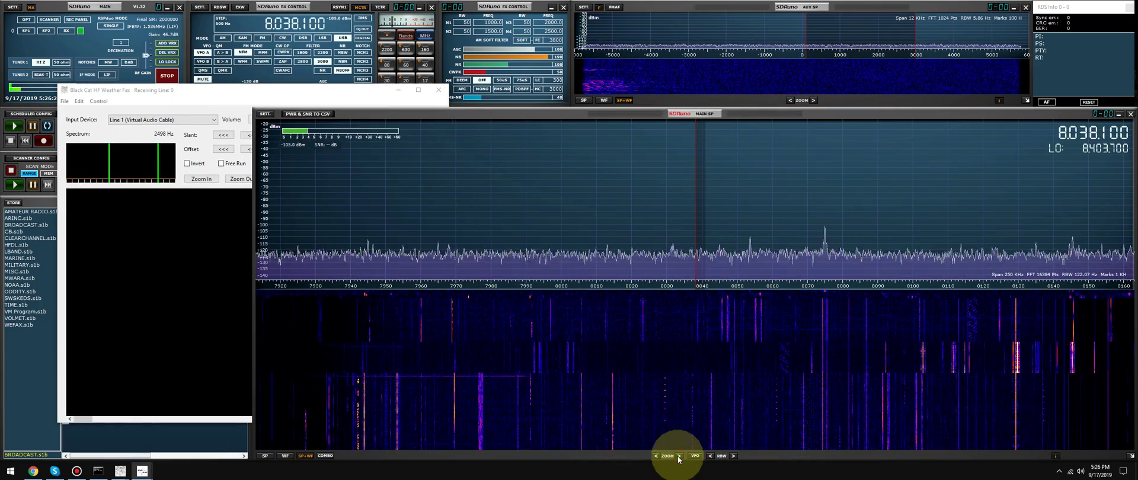
Step: Bring the fax decoder and its transmission schedules back to the front, moving the schedules further aside
{"action": "left_click", "coordinate": [208, 99]}
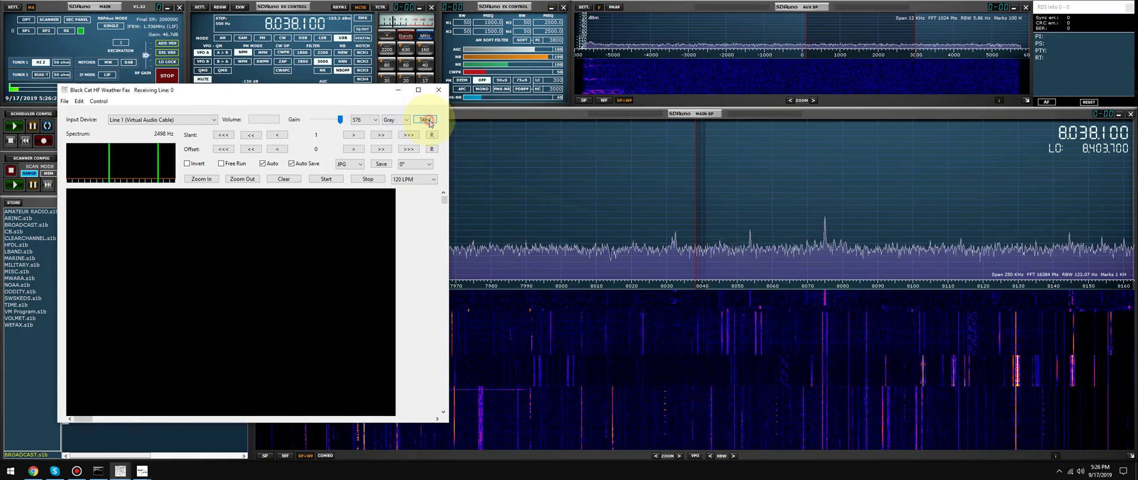
{"action": "left_click", "coordinate": [425, 119]}
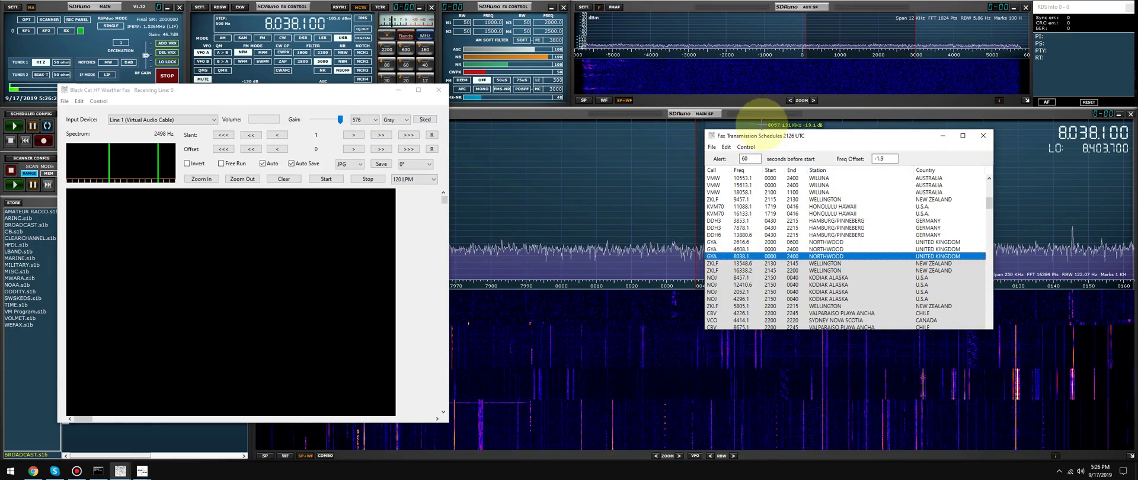
{"action": "left_click_drag", "start_coordinate": [749, 137], "coordinate": [826, 133]}
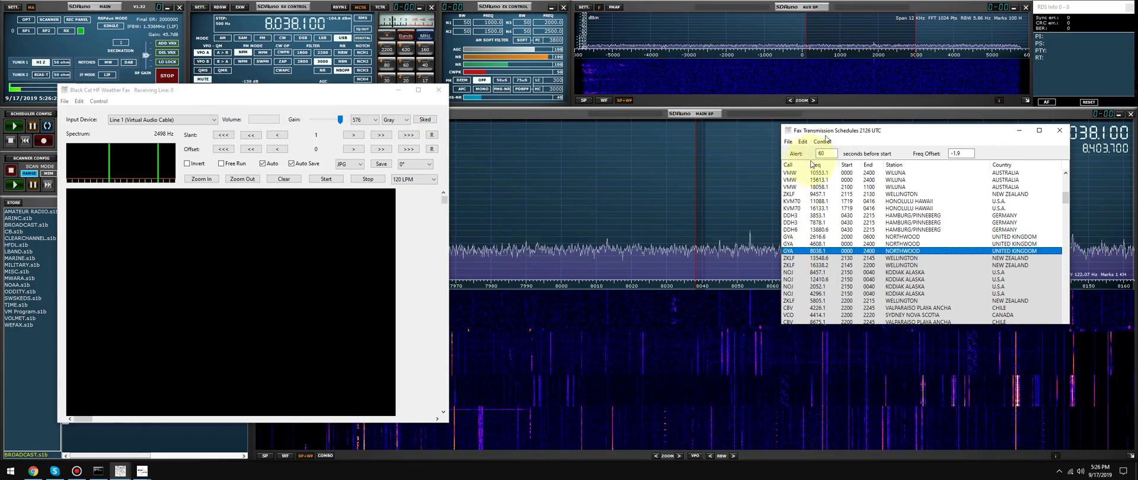
Step: Check Northwood's 4608.1 kHz transmission in SDRuno's spectrum and bring the schedules back to the front
{"action": "left_click", "coordinate": [813, 243]}
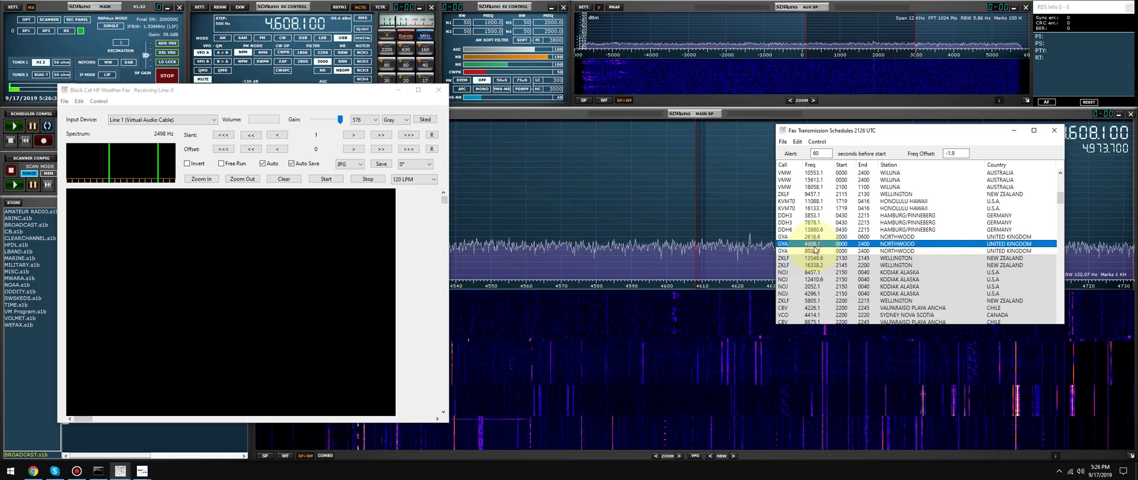
{"action": "left_click", "coordinate": [204, 83]}
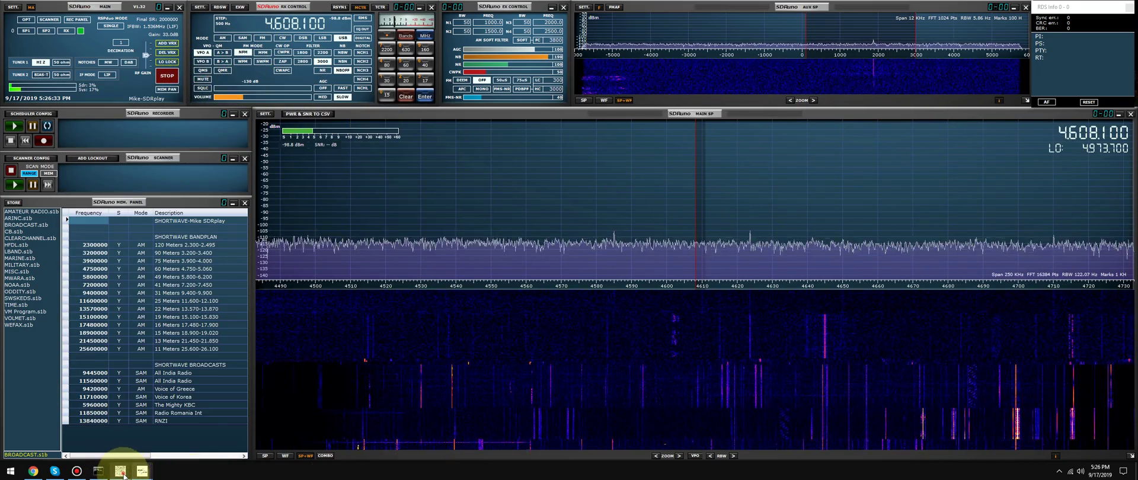
{"action": "mouse_move", "coordinate": [120, 470]}
{"action": "left_click", "coordinate": [144, 421]}
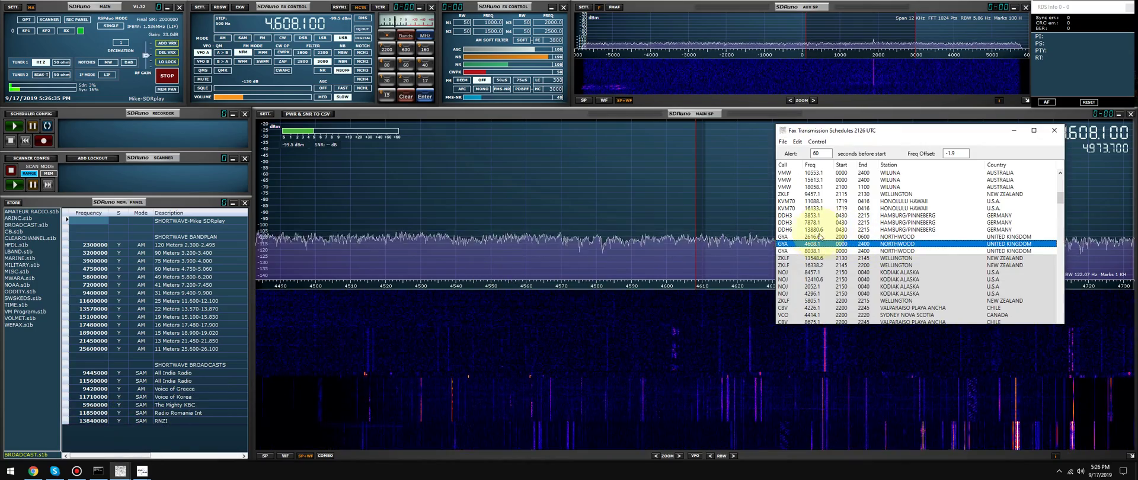
Step: Check the scheduled Northwood 2616.6 kHz and Hamburg/Pinneberg 13880.6 and 7878.1 kHz frequencies for fax signals
{"action": "left_click", "coordinate": [814, 237]}
{"action": "left_click", "coordinate": [815, 229]}
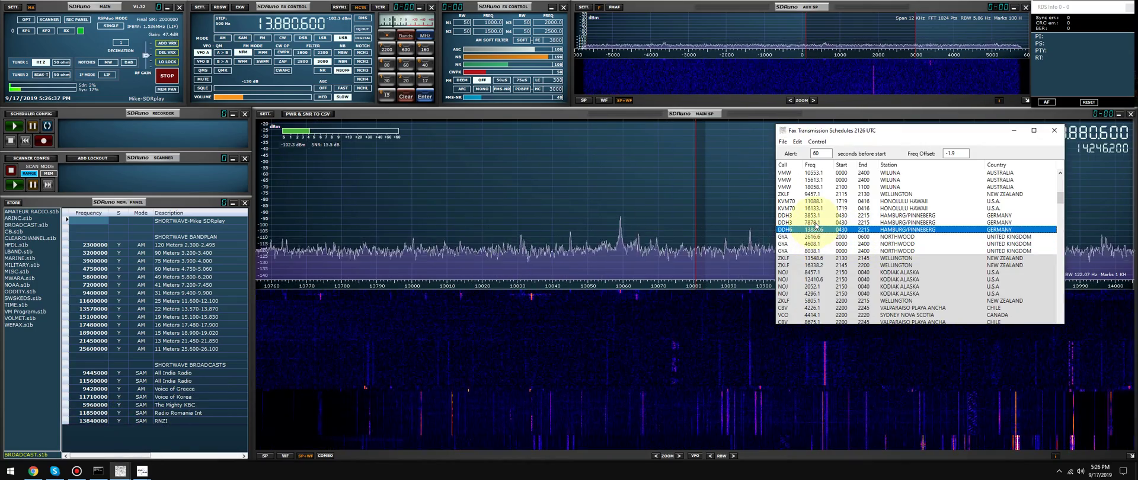
{"action": "left_click", "coordinate": [815, 223]}
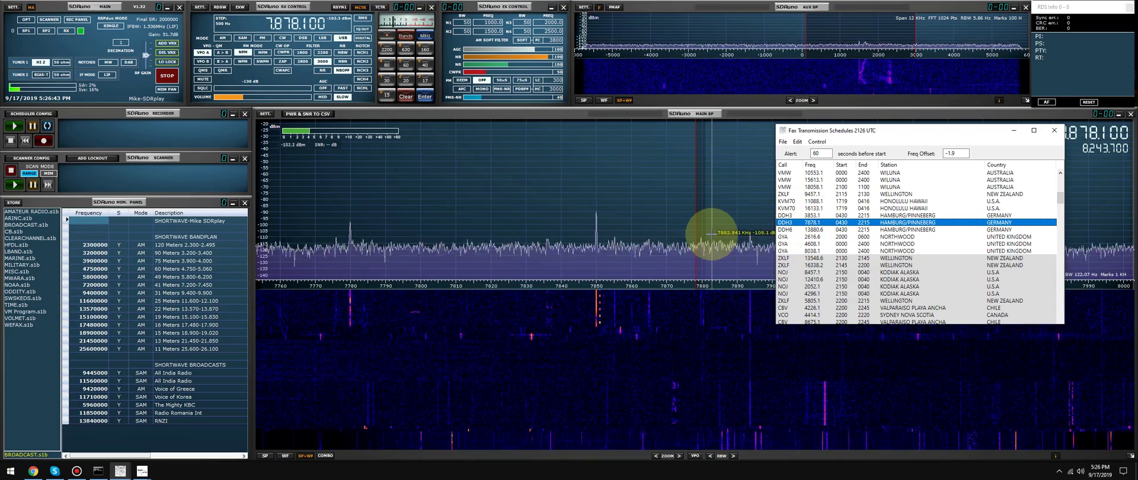
Step: Tune to Hamburg/Pinneberg on 3853.1 kHz, enable SDRuno's MW notch and return to the transmission schedules
{"action": "left_click", "coordinate": [787, 216]}
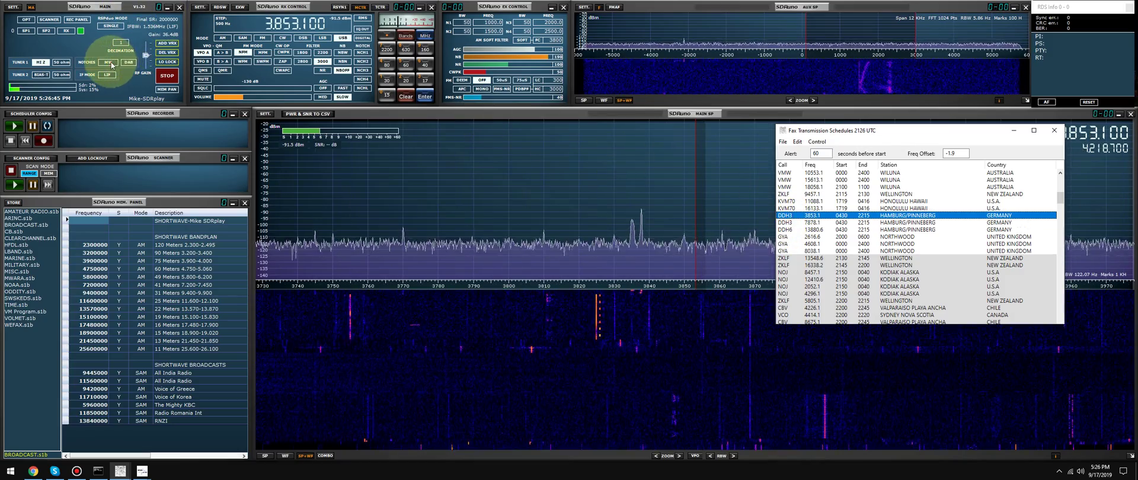
{"action": "left_click", "coordinate": [136, 56]}
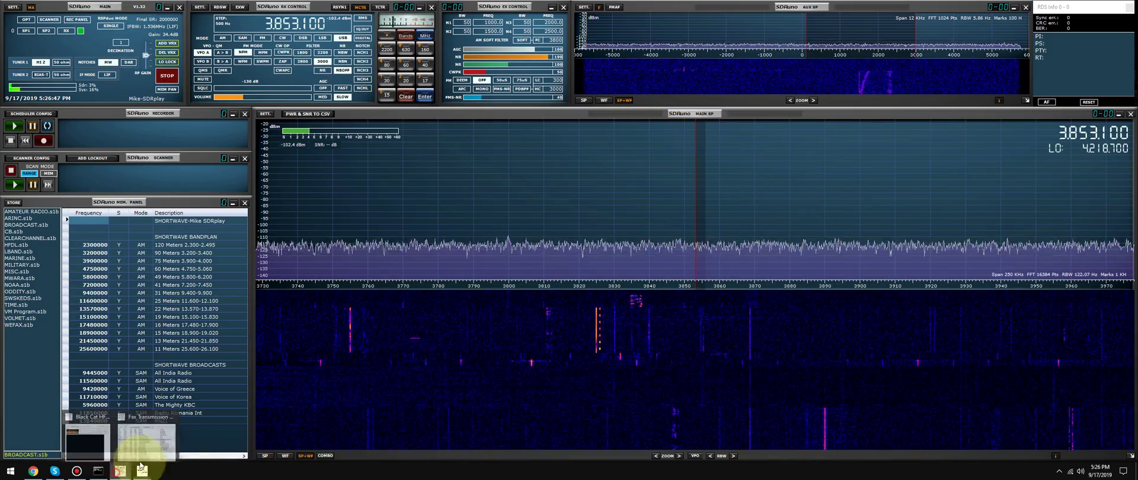
{"action": "left_click", "coordinate": [120, 470]}
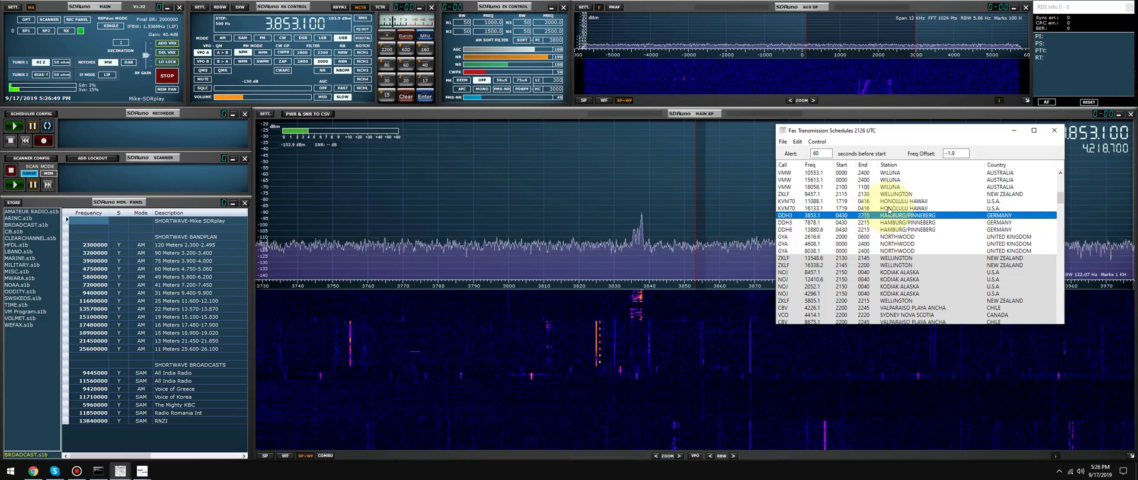
Step: Check Honolulu on 16133.1 and 11088.1 kHz, Wellington on 9457.1 kHz and Wiluna on 18058.1 kHz for fax signals
{"action": "left_click", "coordinate": [898, 208]}
{"action": "left_click", "coordinate": [895, 201]}
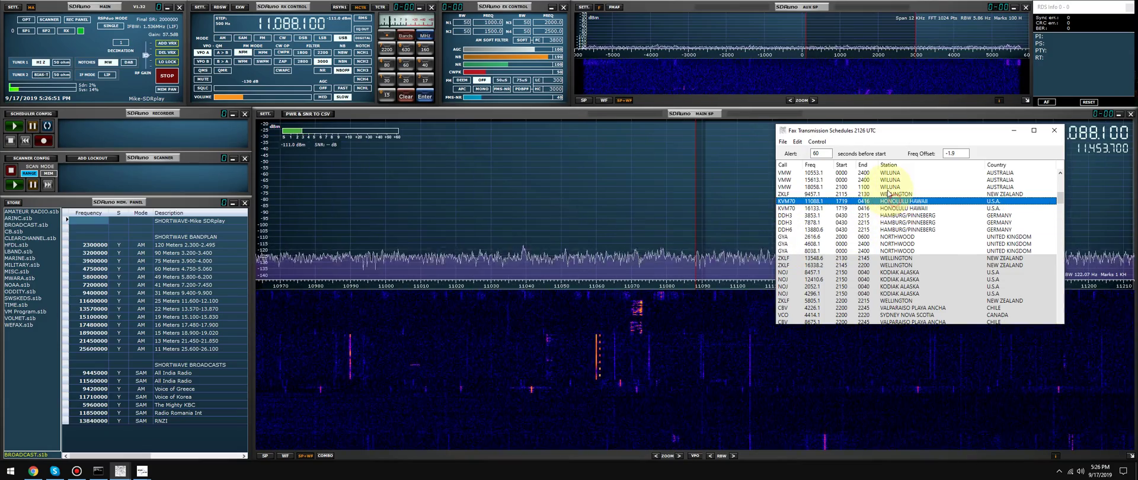
{"action": "left_click", "coordinate": [888, 195]}
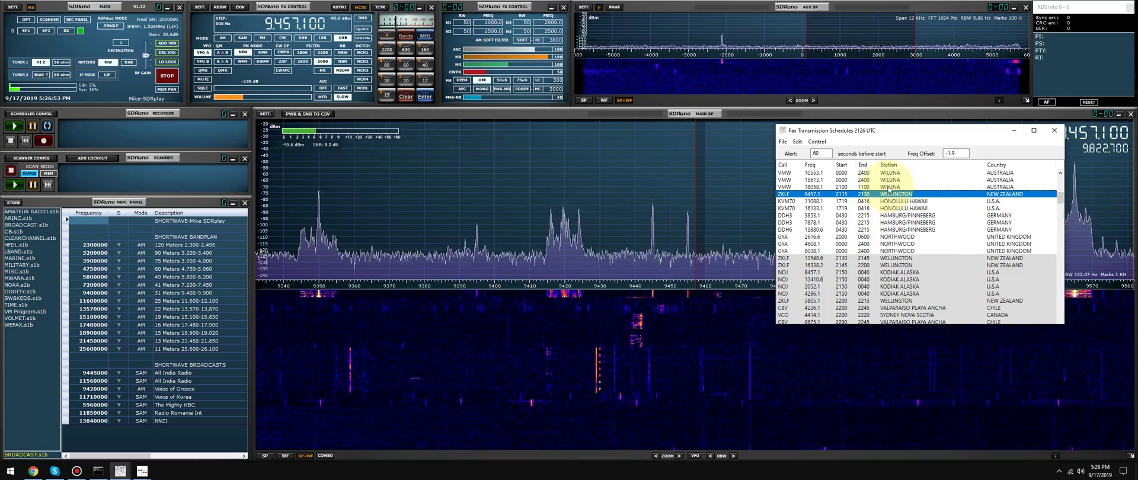
{"action": "left_click", "coordinate": [890, 187]}
{"action": "scroll", "coordinate": [890, 189], "scroll_direction": "up", "scroll_amount": 5}
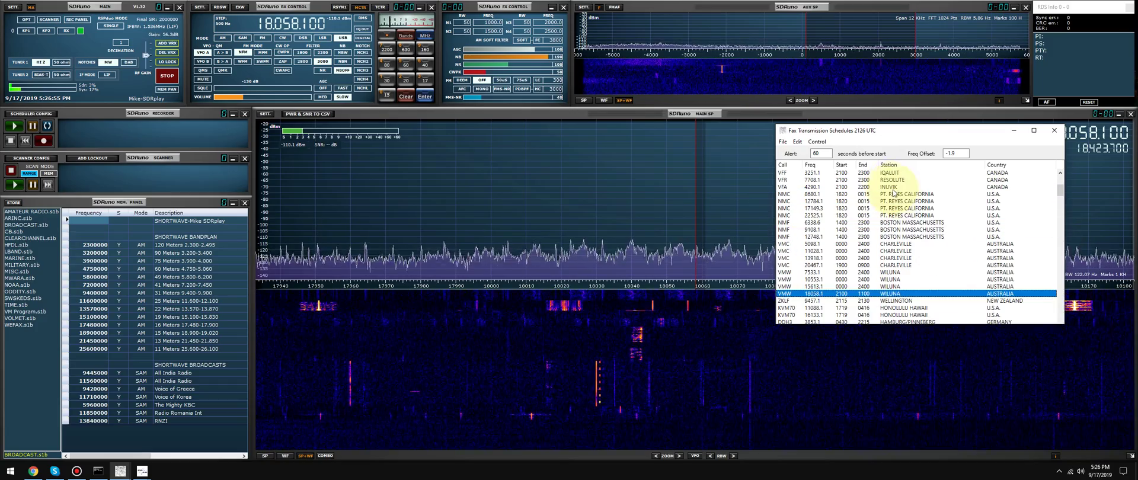
Step: Tune to Boston Massachusetts on 12748.1 kHz from the schedule and manually start fax reception
{"action": "left_click", "coordinate": [889, 237]}
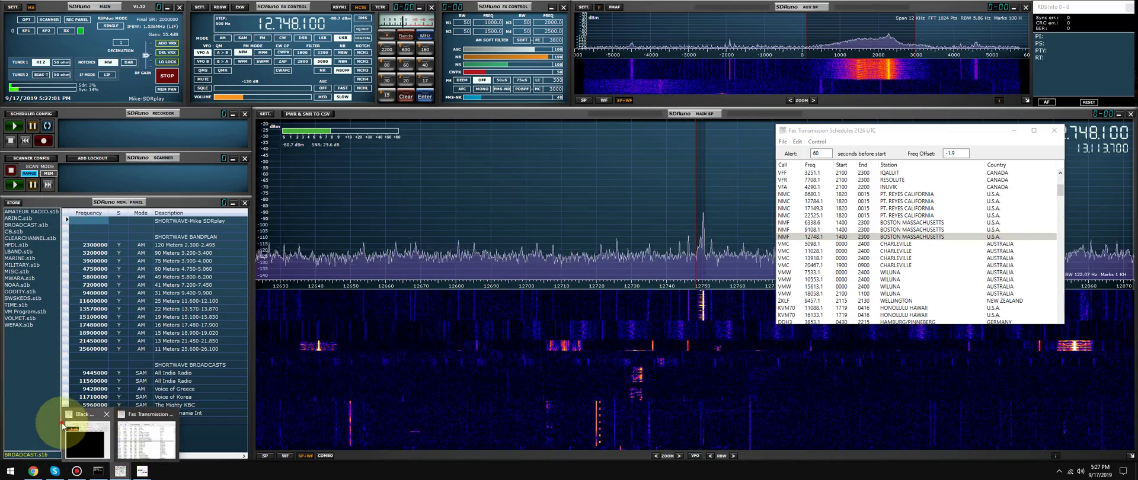
{"action": "left_click", "coordinate": [80, 424]}
{"action": "left_click", "coordinate": [326, 178]}
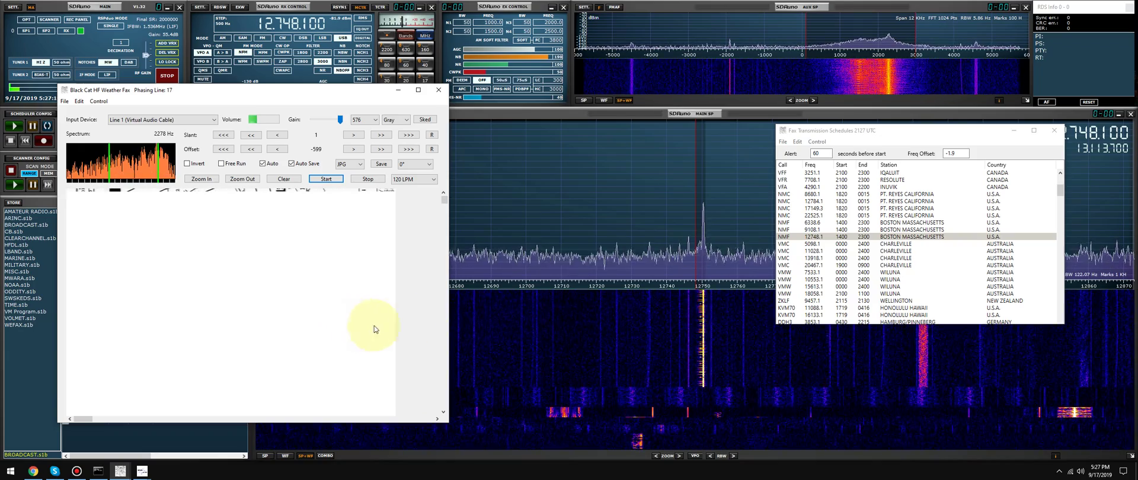
Step: Reposition the decoder window, stop the Boston fax reception and mute the SDRuno receiver
{"action": "left_click_drag", "start_coordinate": [290, 90], "coordinate": [312, 112]}
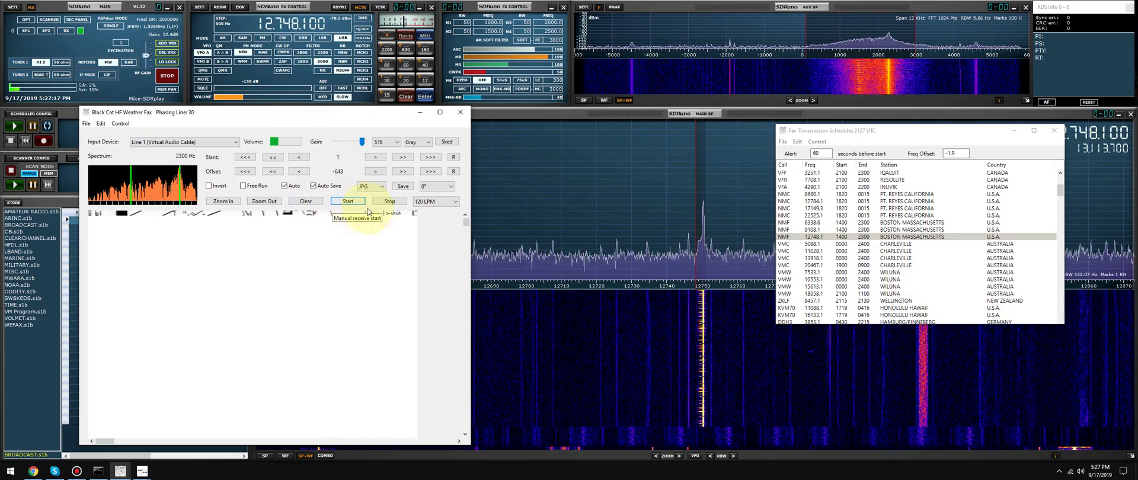
{"action": "left_click", "coordinate": [389, 201]}
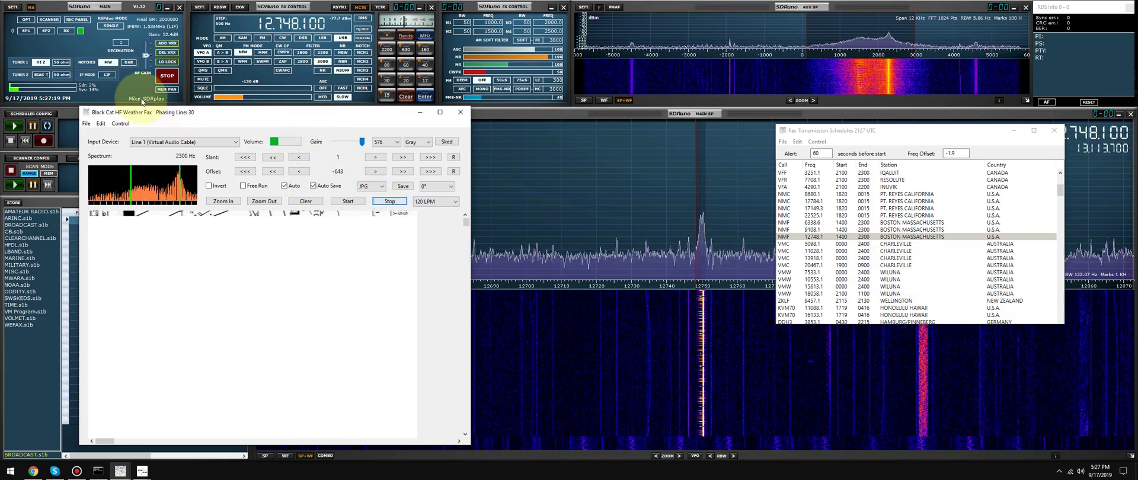
{"action": "left_click", "coordinate": [200, 81]}
Step: Return to the fax decoder window and clear the received image
{"action": "mouse_move", "coordinate": [120, 471]}
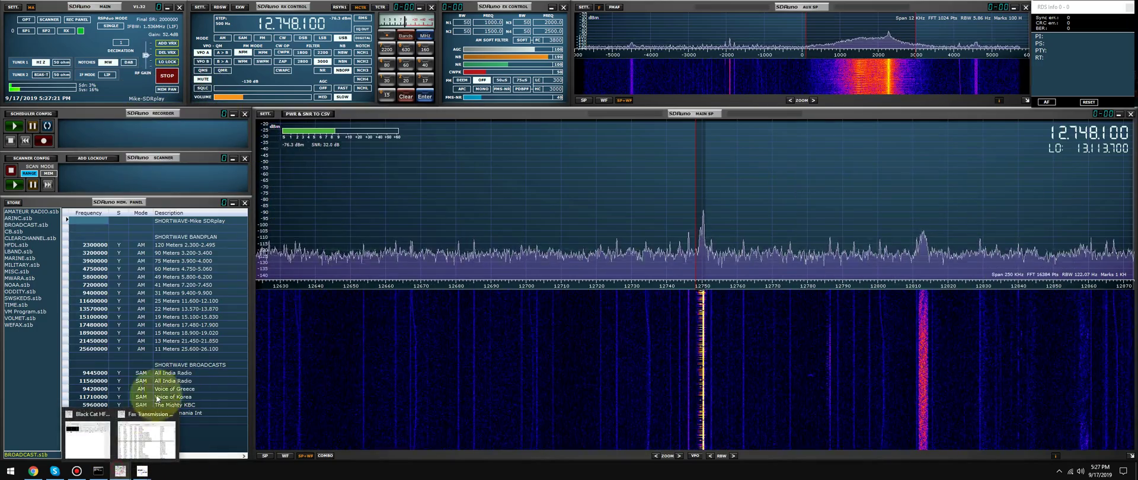
{"action": "left_click", "coordinate": [88, 423]}
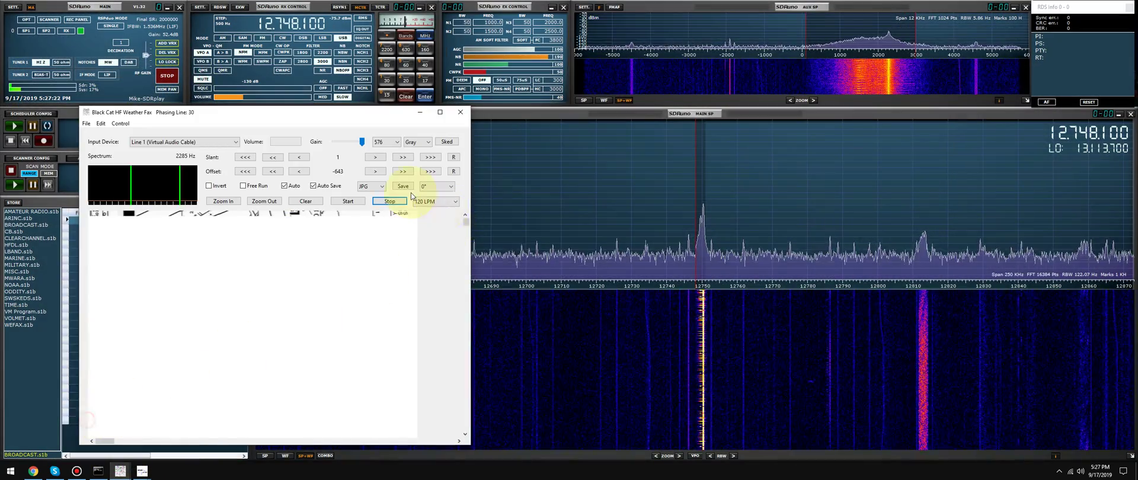
{"action": "left_click", "coordinate": [306, 202]}
Step: Reopen the schedules and try Pt. Reyes California on 17149.3 and 22525.1 kHz, ending tuned to 12784.1 kHz
{"action": "left_click", "coordinate": [446, 141]}
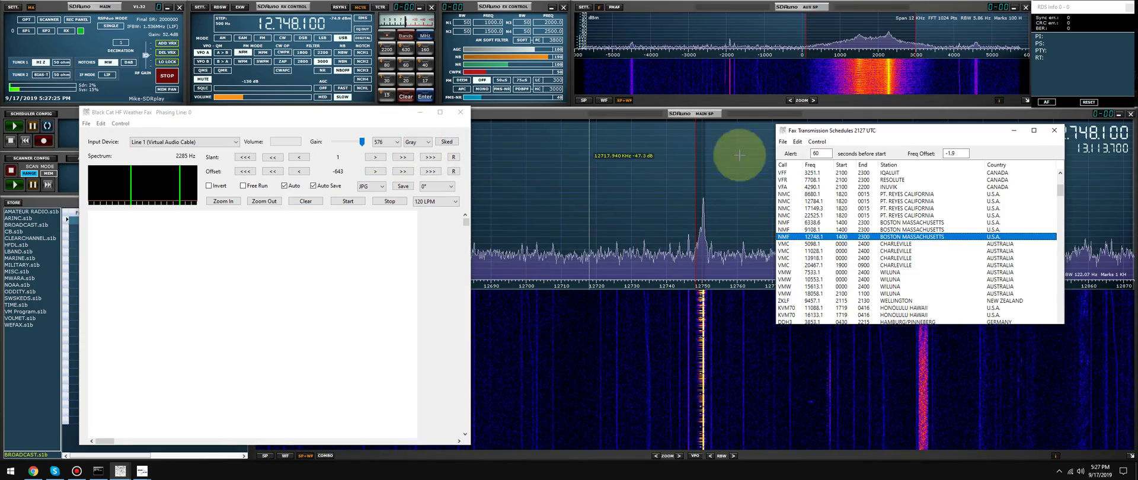
{"action": "left_click", "coordinate": [890, 208]}
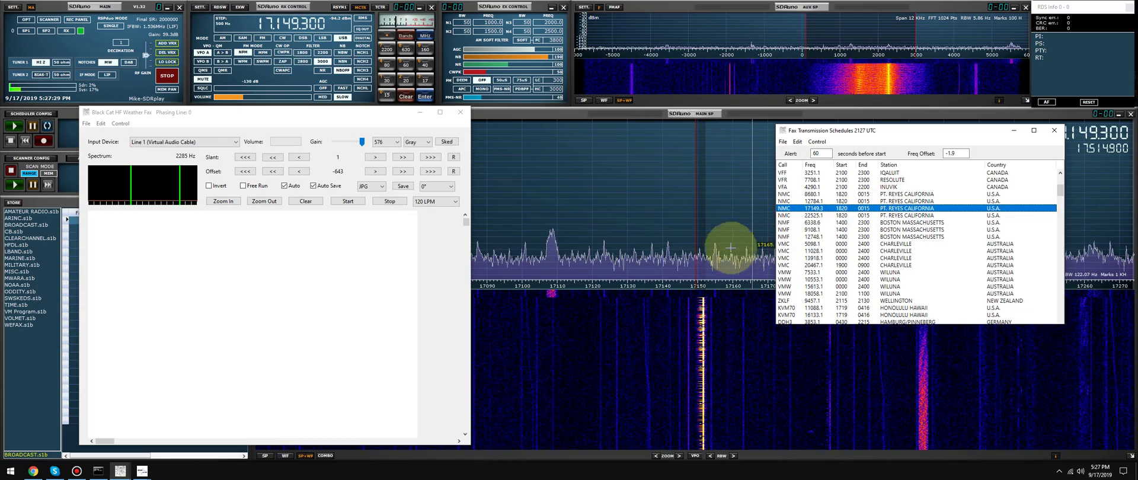
{"action": "left_click", "coordinate": [917, 216]}
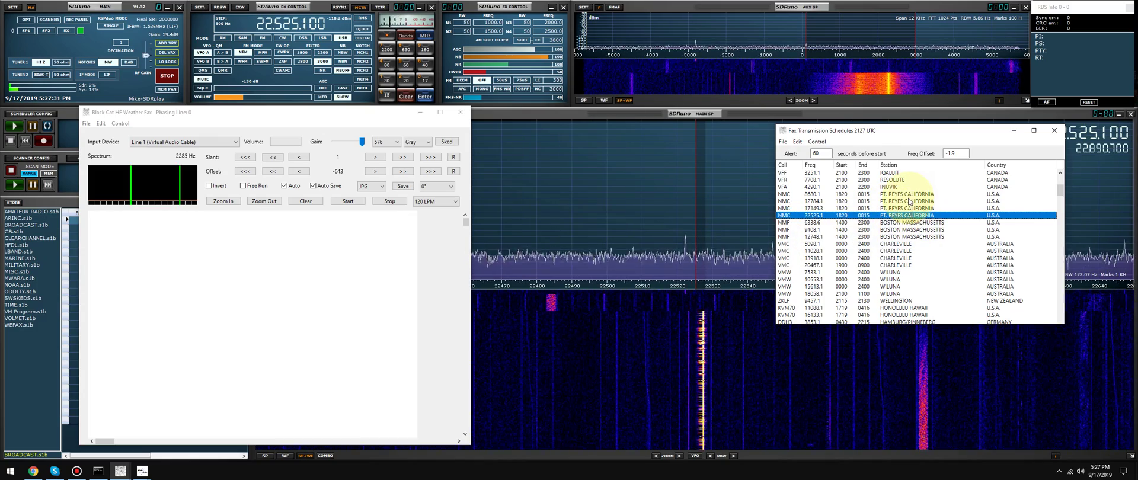
{"action": "left_click", "coordinate": [908, 201]}
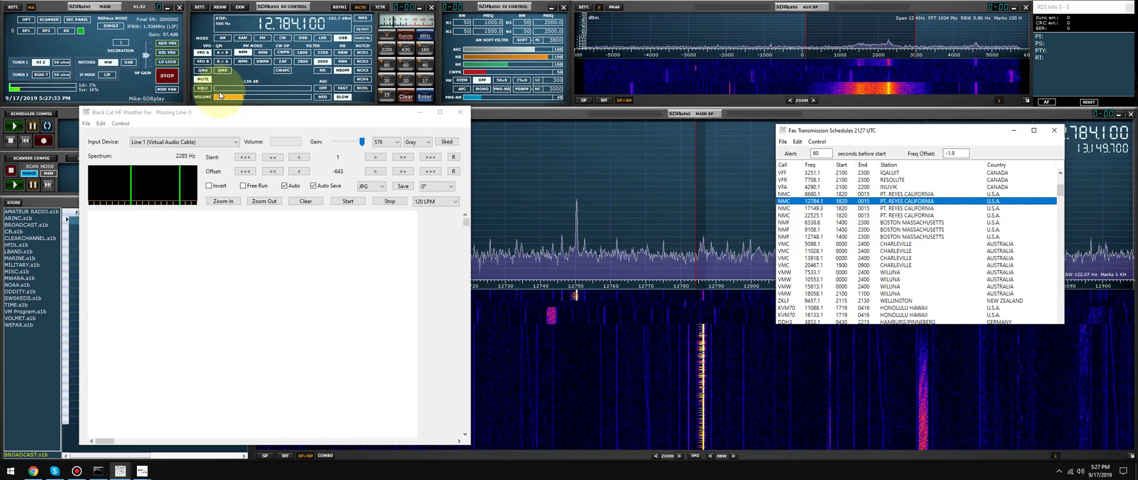
Step: Unmute the SDRuno receiver and manually start receiving the Pt. Reyes fax
{"action": "left_click", "coordinate": [198, 88]}
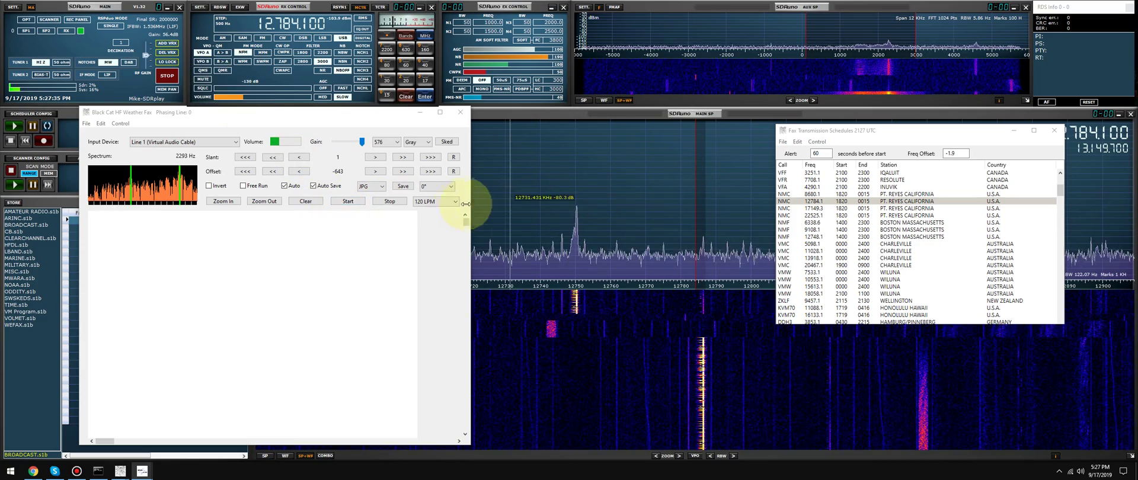
{"action": "left_click", "coordinate": [349, 202]}
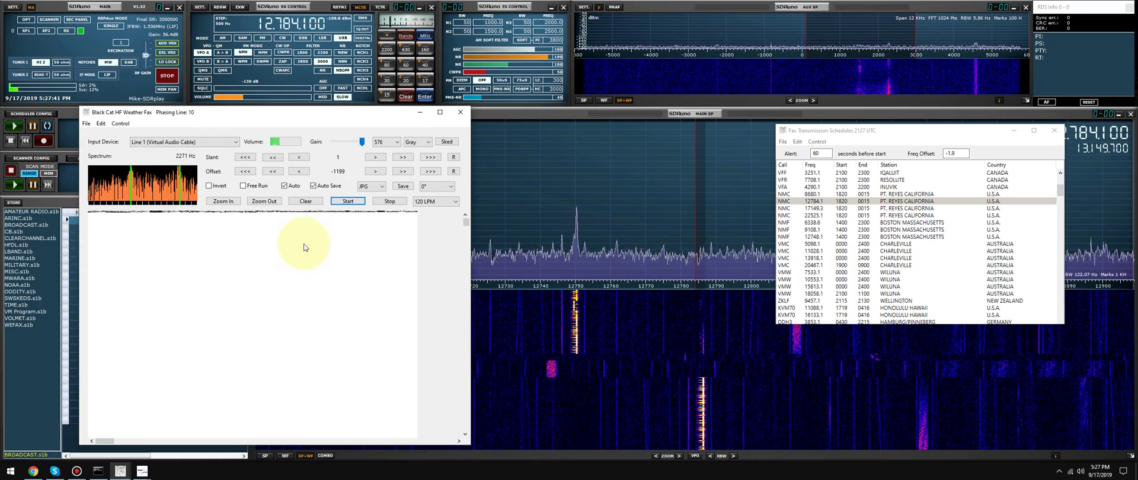
{"action": "scroll", "coordinate": [829, 218], "scroll_direction": "up", "scroll_amount": 2}
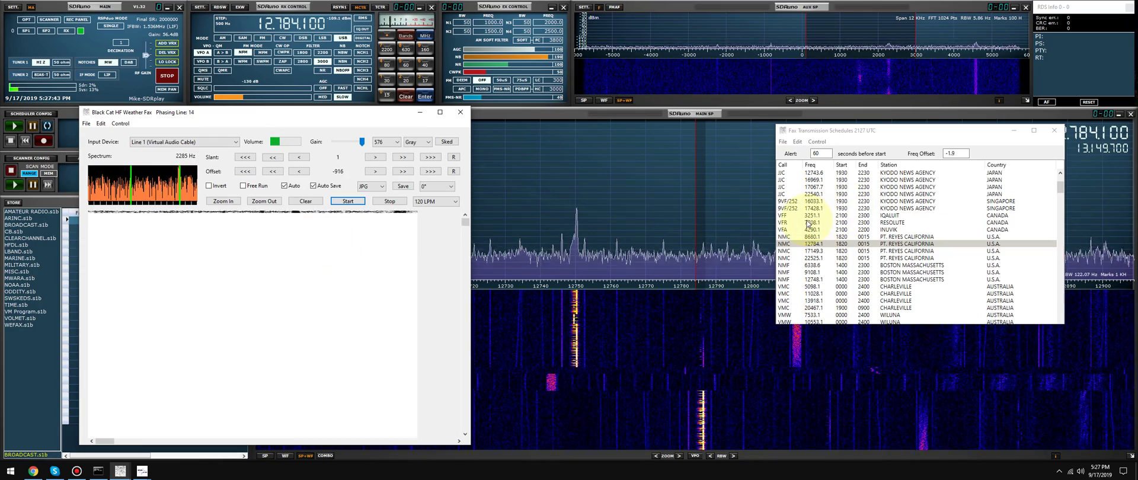
Step: Try the Resolute fax frequency of 7708.1 kHz from the schedules, ending tuned to the Seoul station on 7431.6 kHz
{"action": "left_click", "coordinate": [807, 223]}
{"action": "scroll", "coordinate": [817, 219], "scroll_direction": "up", "scroll_amount": 3}
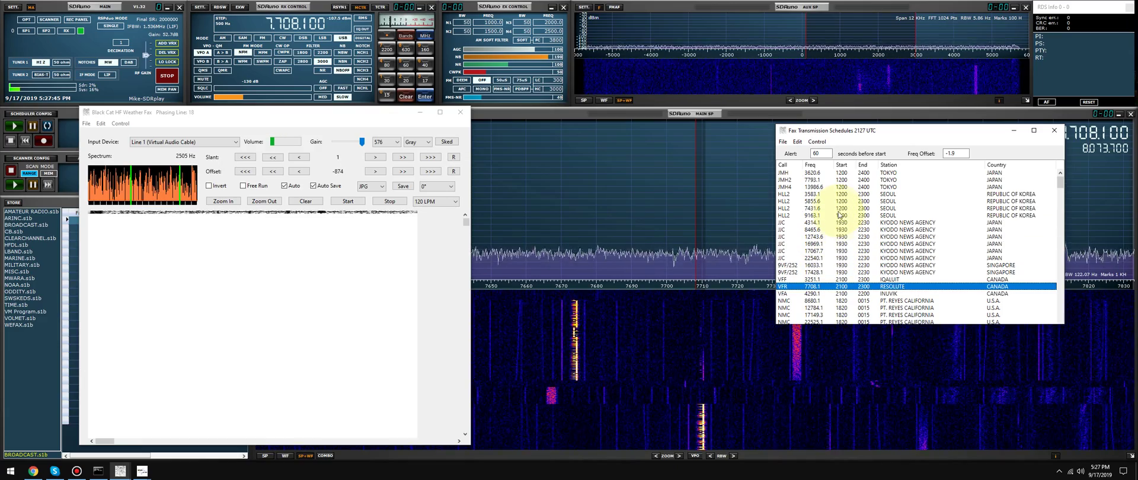
{"action": "left_click", "coordinate": [847, 209]}
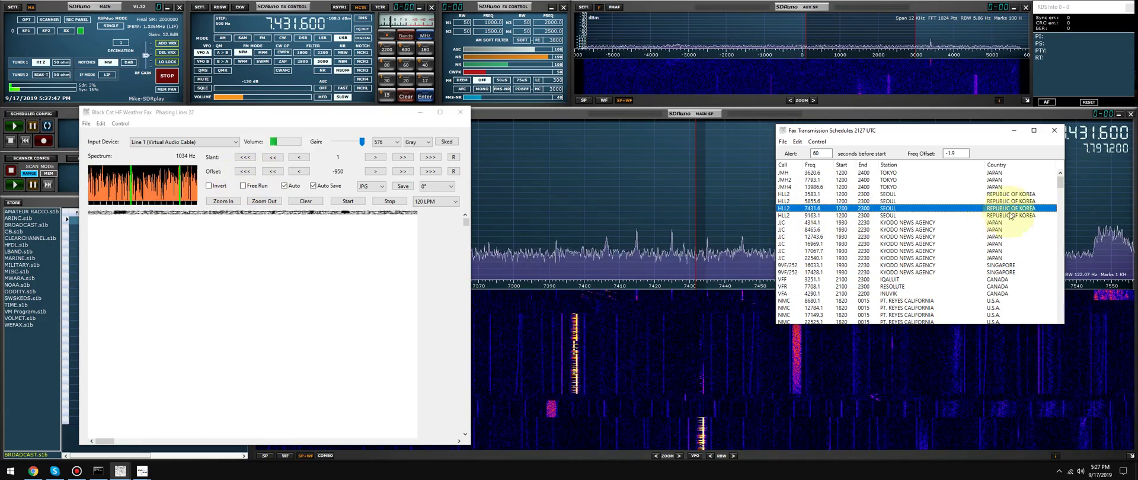
Step: Close the fax transmission schedules and the weather fax decoder, and stop the SDRuno receiver
{"action": "left_click", "coordinate": [253, 124]}
{"action": "left_click", "coordinate": [476, 115]}
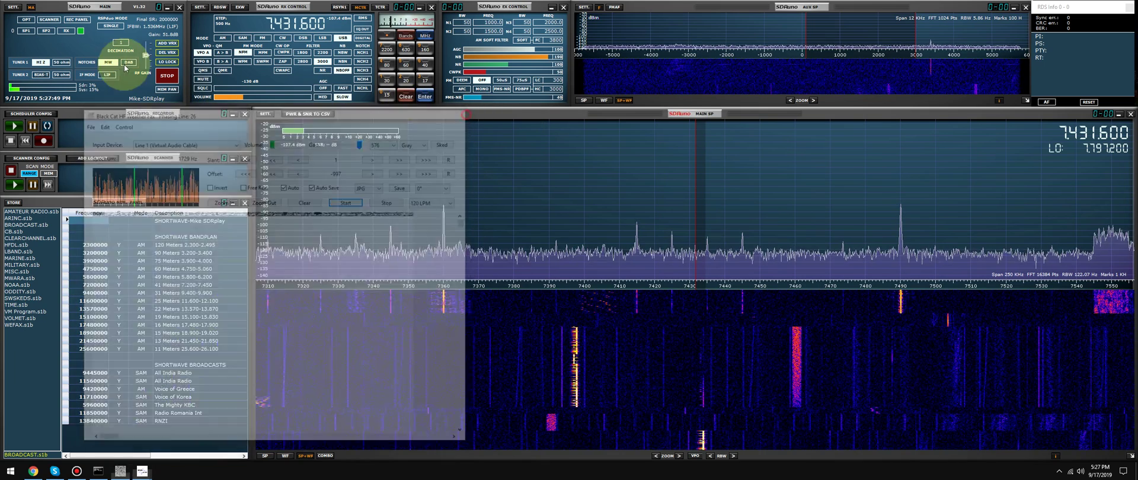
{"action": "left_click", "coordinate": [169, 77]}
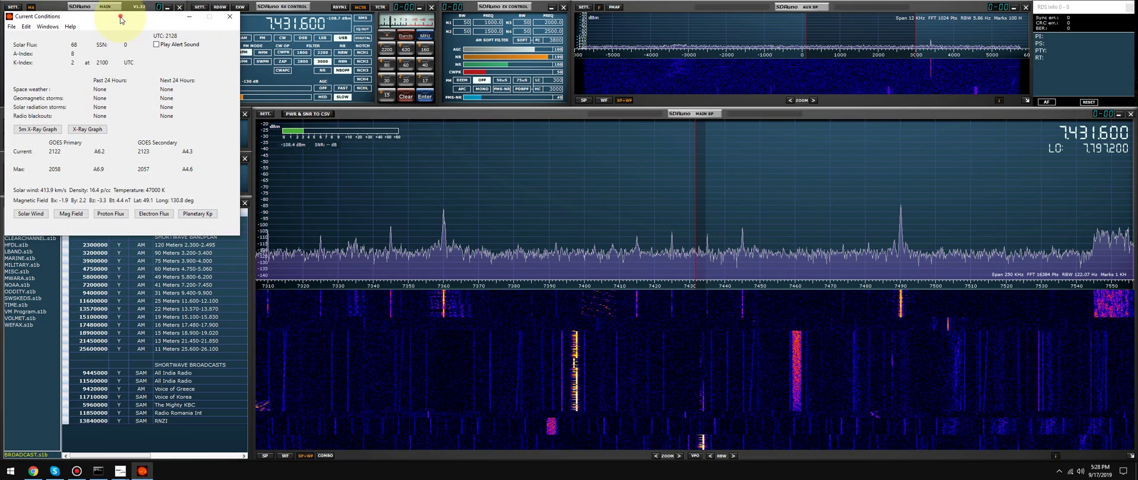
Step: Move DX Toolbox's Current Conditions window to the middle of the screen and look over the available tool windows
{"action": "left_click_drag", "start_coordinate": [121, 20], "coordinate": [601, 103]}
{"action": "left_click", "coordinate": [521, 110]}
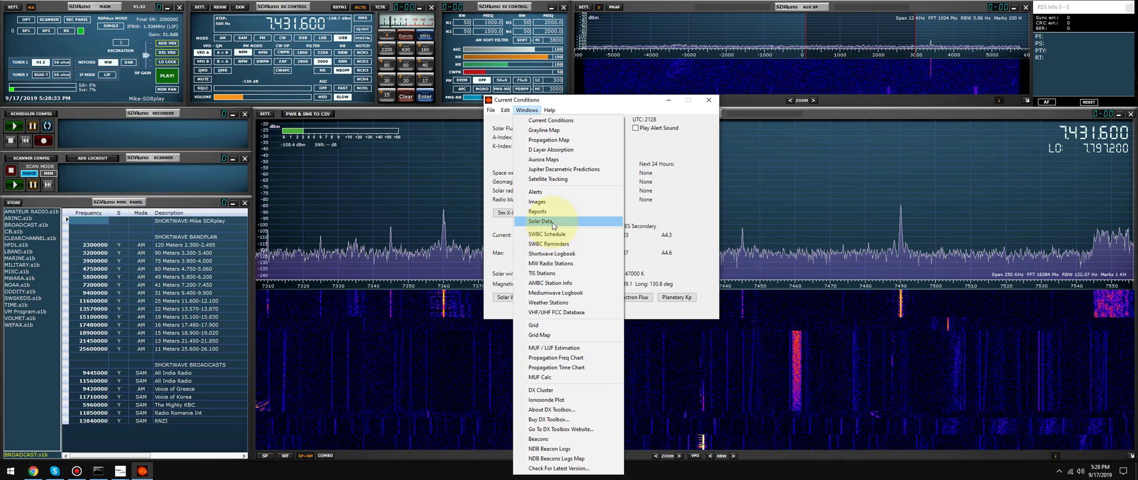
{"action": "left_click", "coordinate": [753, 213]}
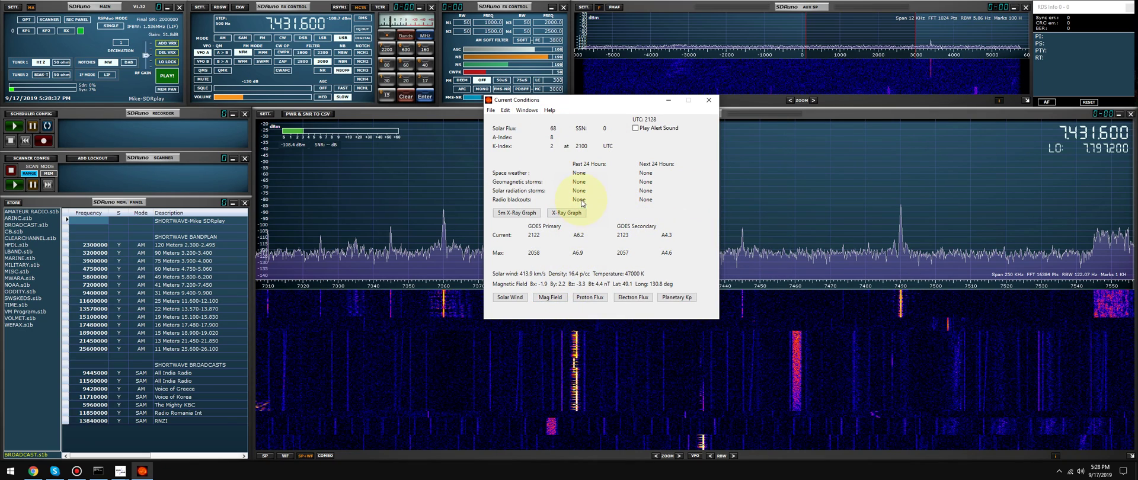
Step: Open the DX Toolbox Reports window, place it beside Current Conditions and show the list of available reports
{"action": "left_click", "coordinate": [520, 114]}
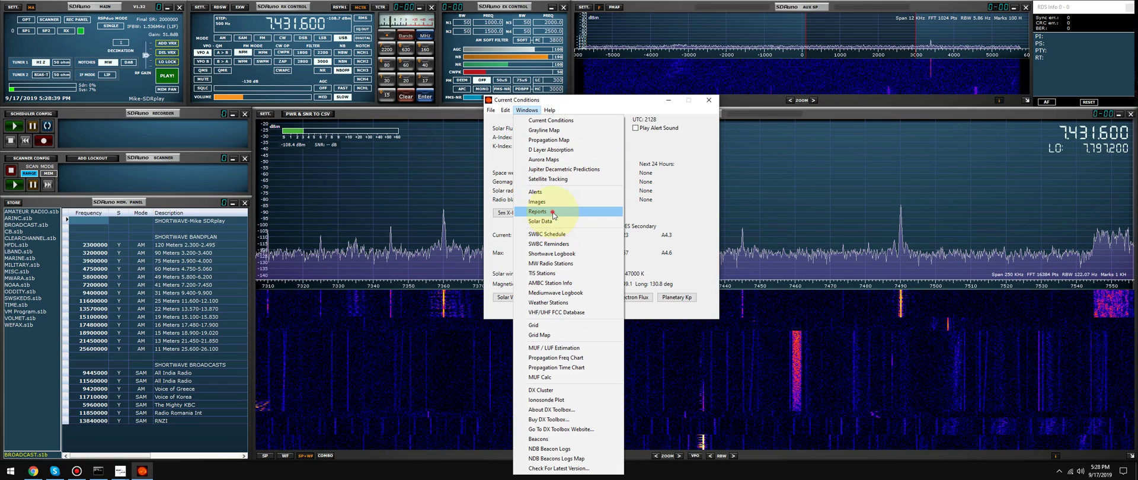
{"action": "left_click", "coordinate": [517, 221]}
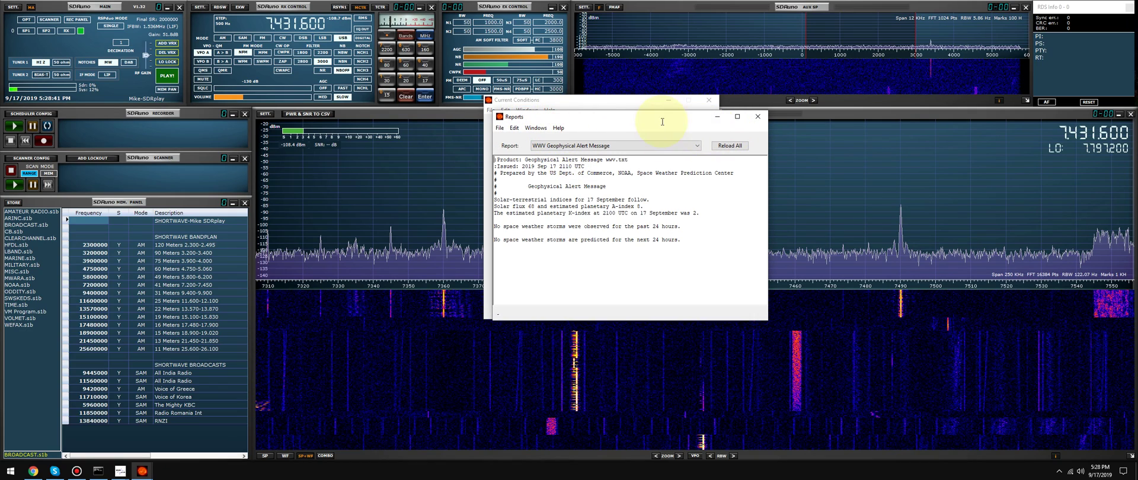
{"action": "left_click", "coordinate": [727, 151]}
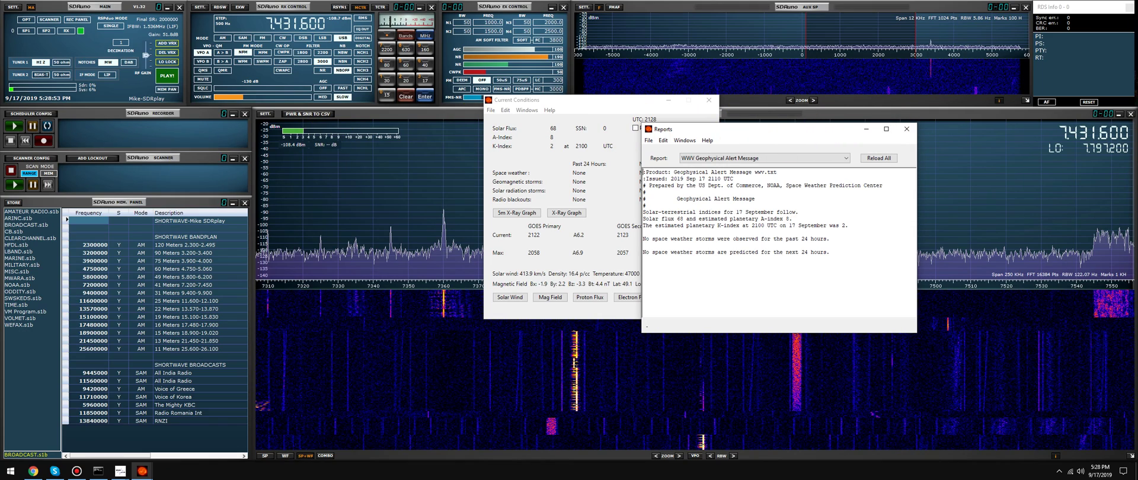
{"action": "key", "text": "alt+Down"}
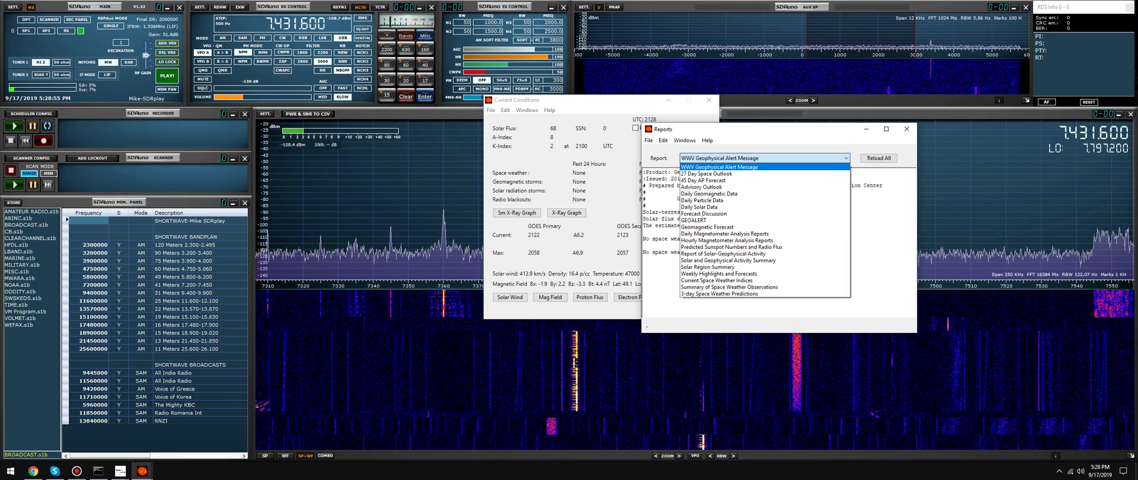